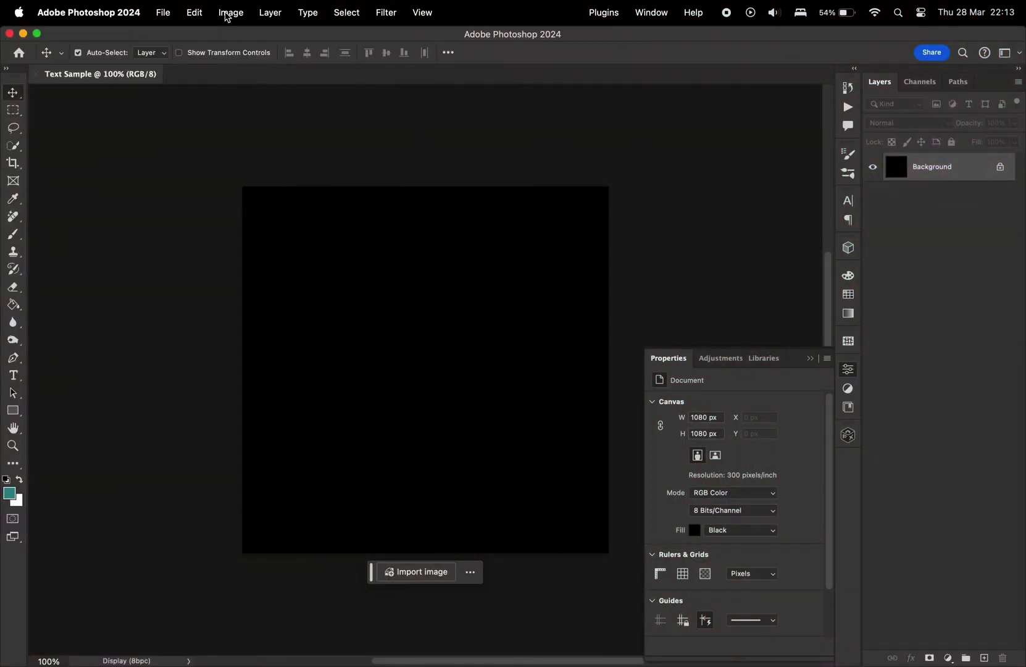
- Check the image size settings of the document without changing them
left_click(228, 15)
left_click(261, 118)
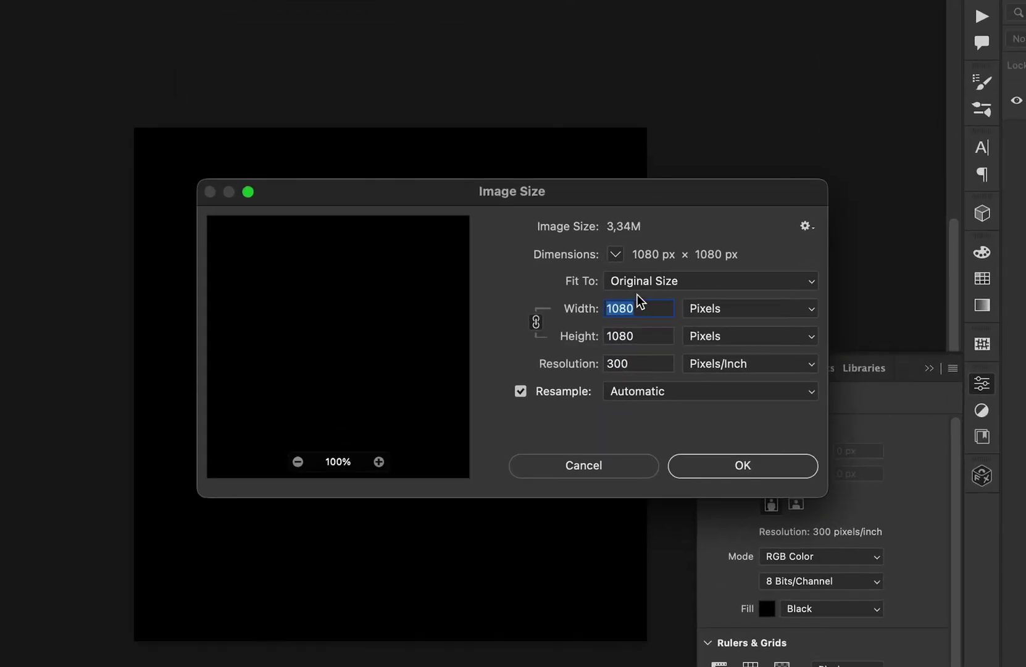
left_click(618, 465)
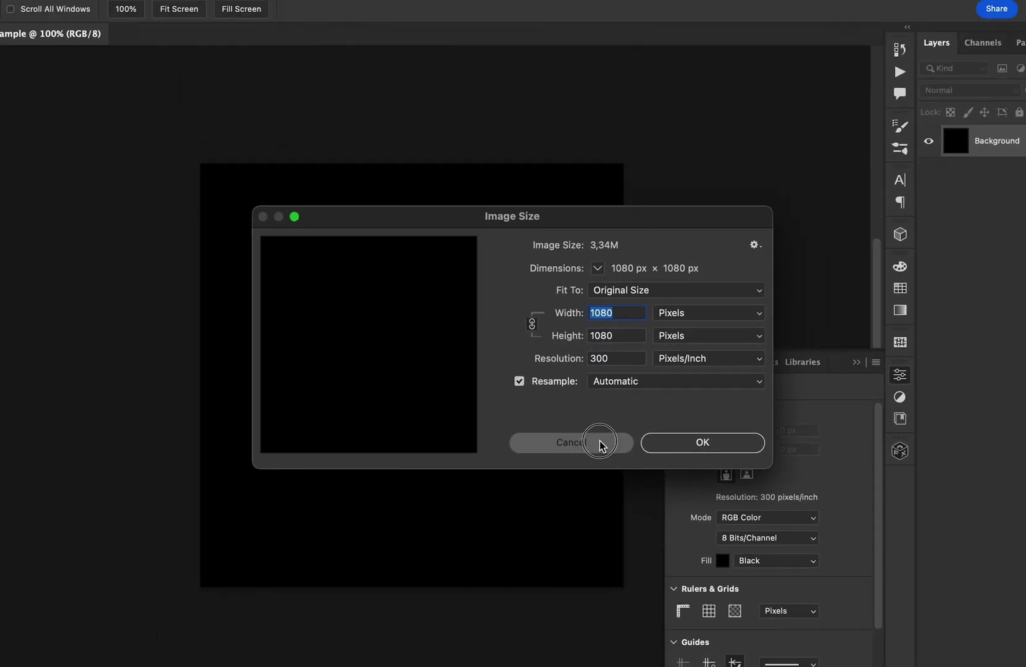
- Add a white paragraph text box across most of the canvas reading "Keep Ur Eyes On The Prize" at 76,81 pt with 60,58 pt leading
key("t")
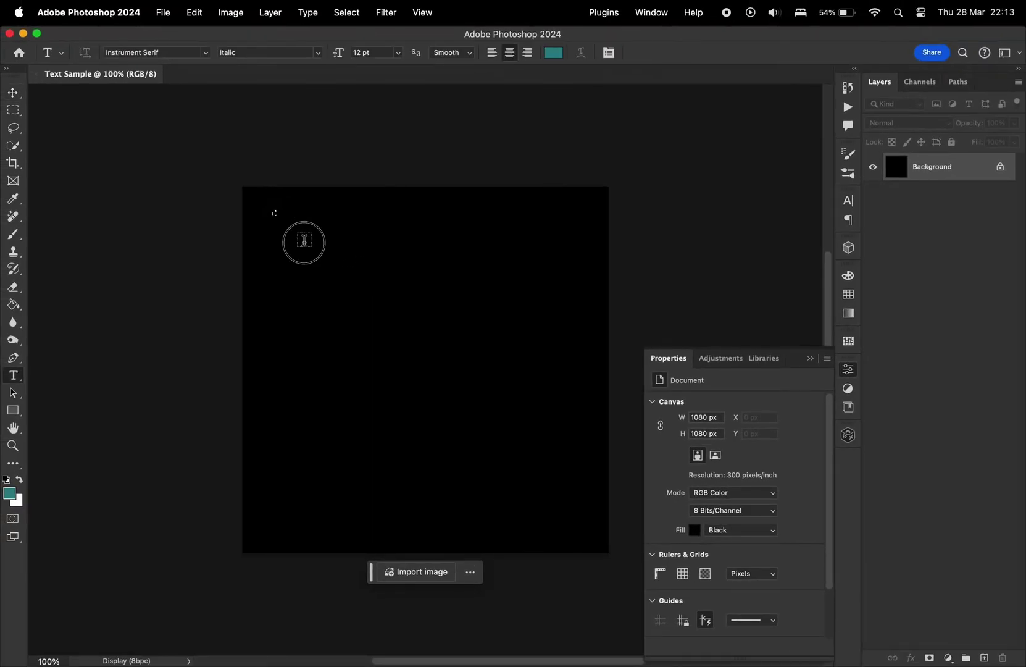
left_click_drag(273, 210, 585, 528)
type("Keep Your")
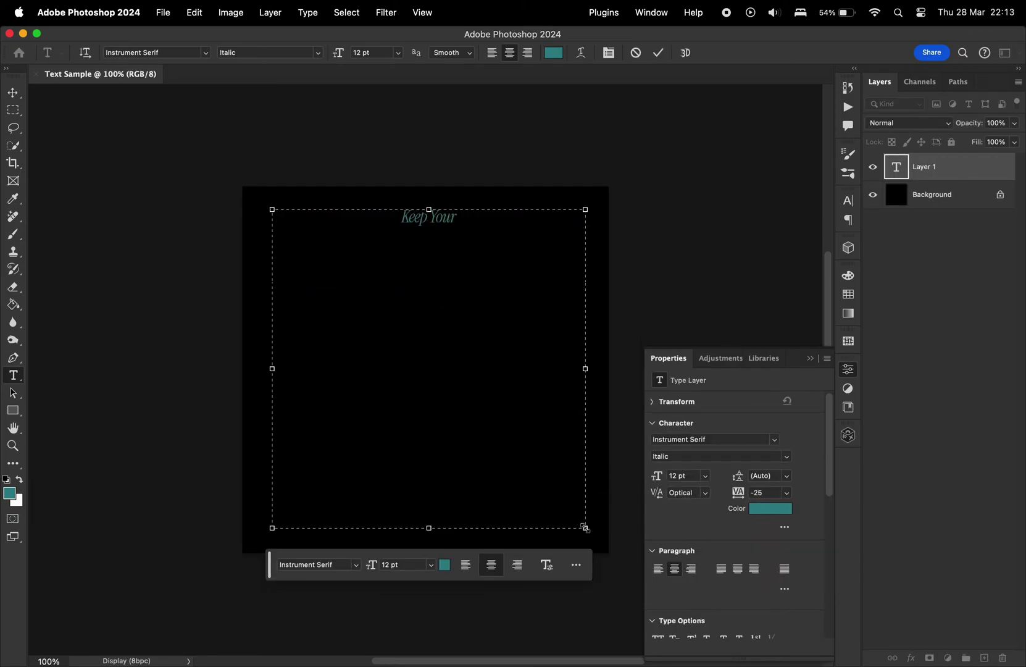
left_click(555, 53)
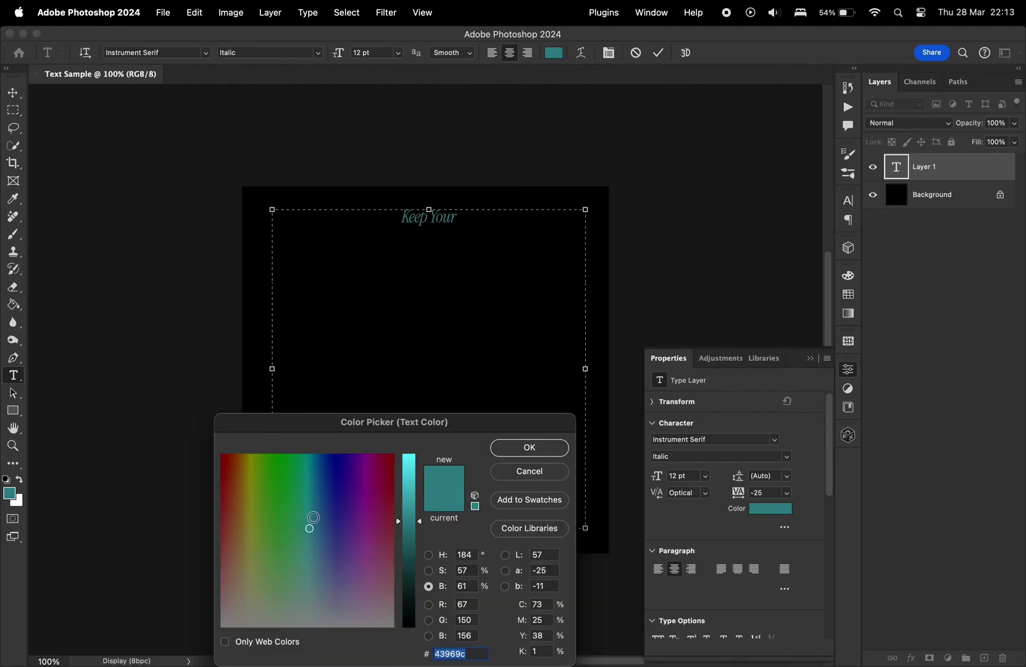
left_click_drag(405, 522, 412, 419)
left_click_drag(360, 556, 357, 629)
left_click(513, 449)
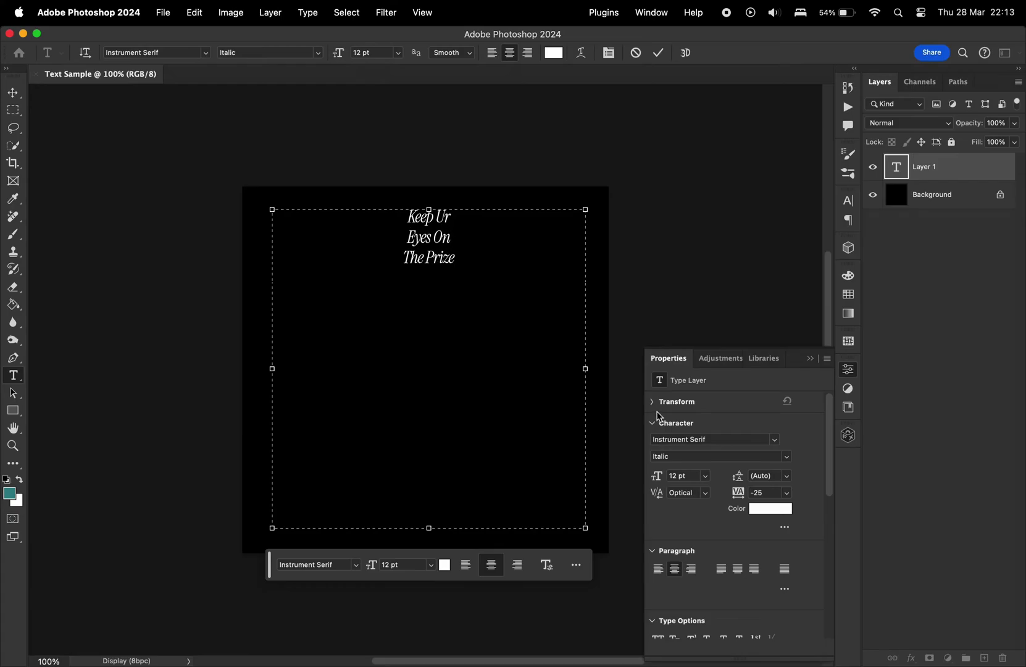
mouse_move(660, 476)
left_mouse_down()
mouse_move(726, 474)
mouse_move(660, 479)
left_mouse_up()
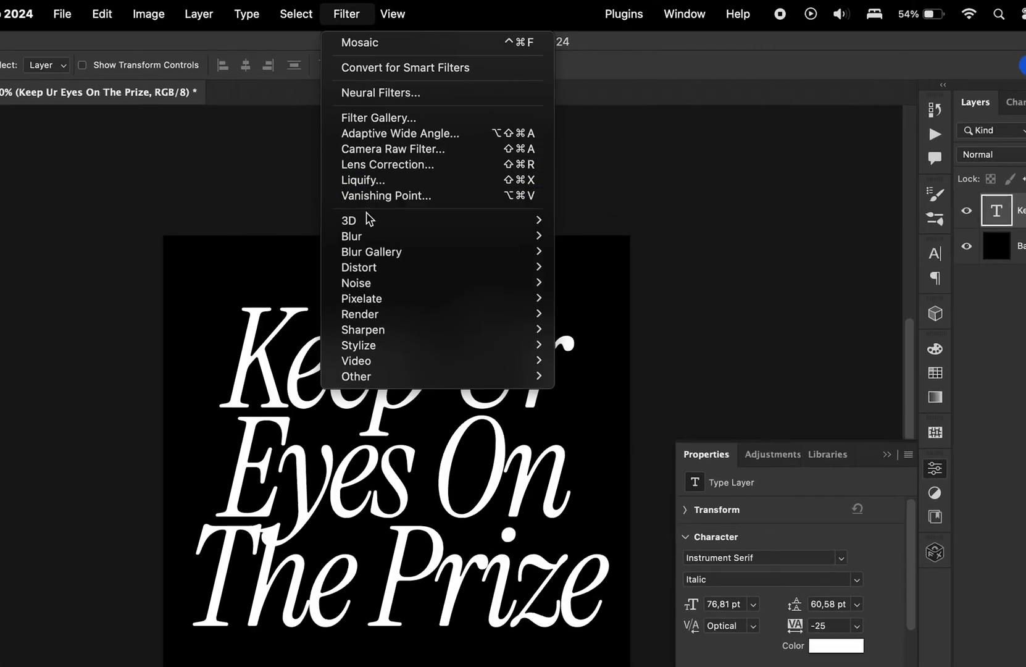
- Apply a Mosaic smart filter with cell size 11 to the text layer and save the document as Text Sample.psd
mouse_move(371, 298)
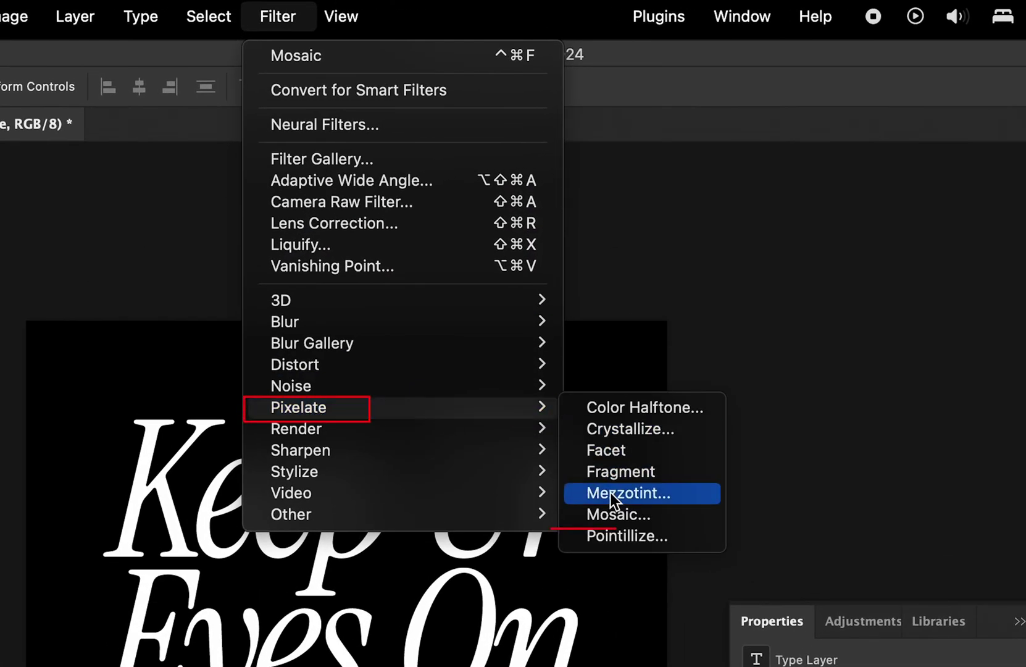
left_click(612, 513)
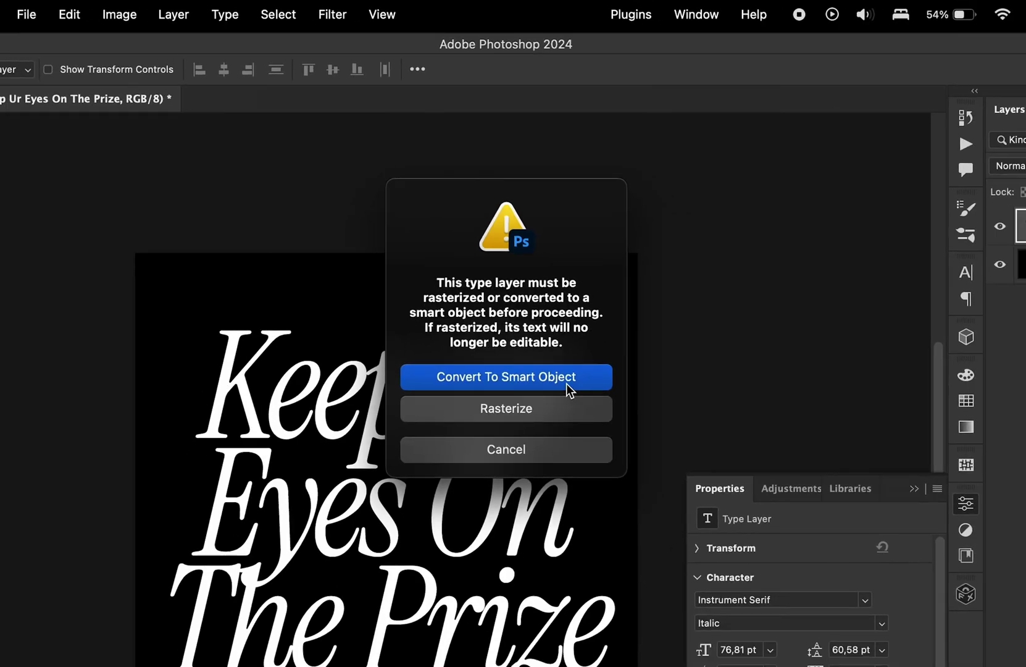
left_click(567, 384)
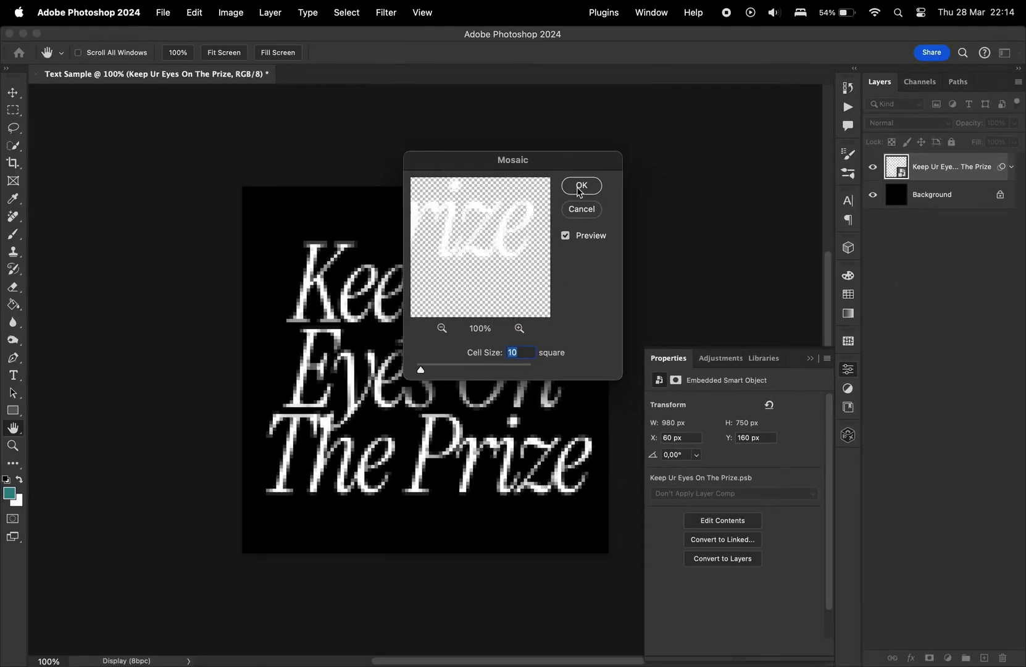
type("11")
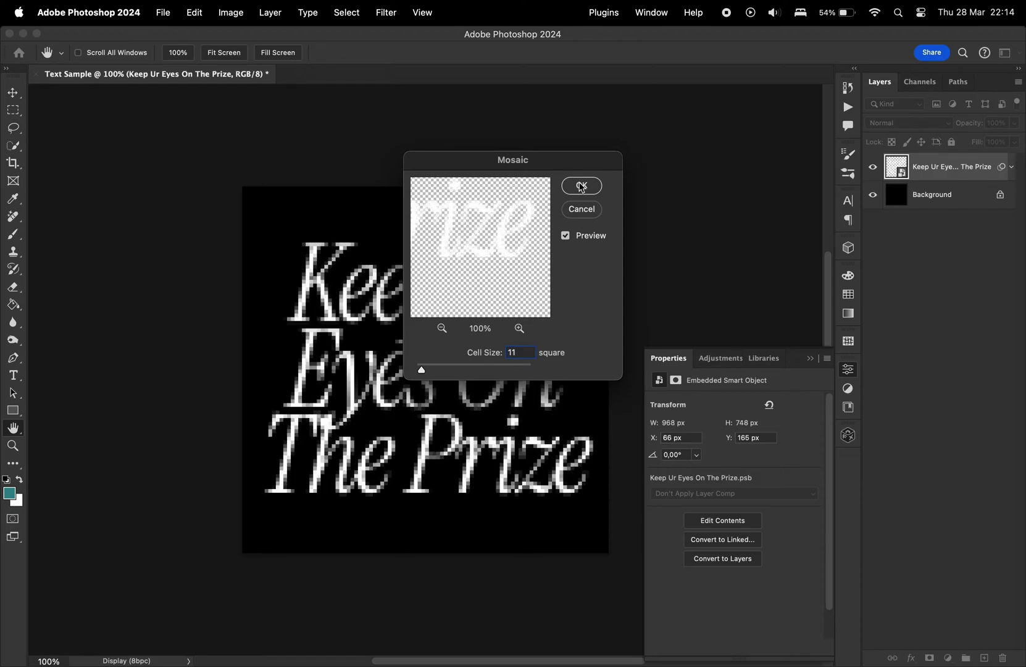
left_click(582, 186)
key("v")
key("super+shift+s")
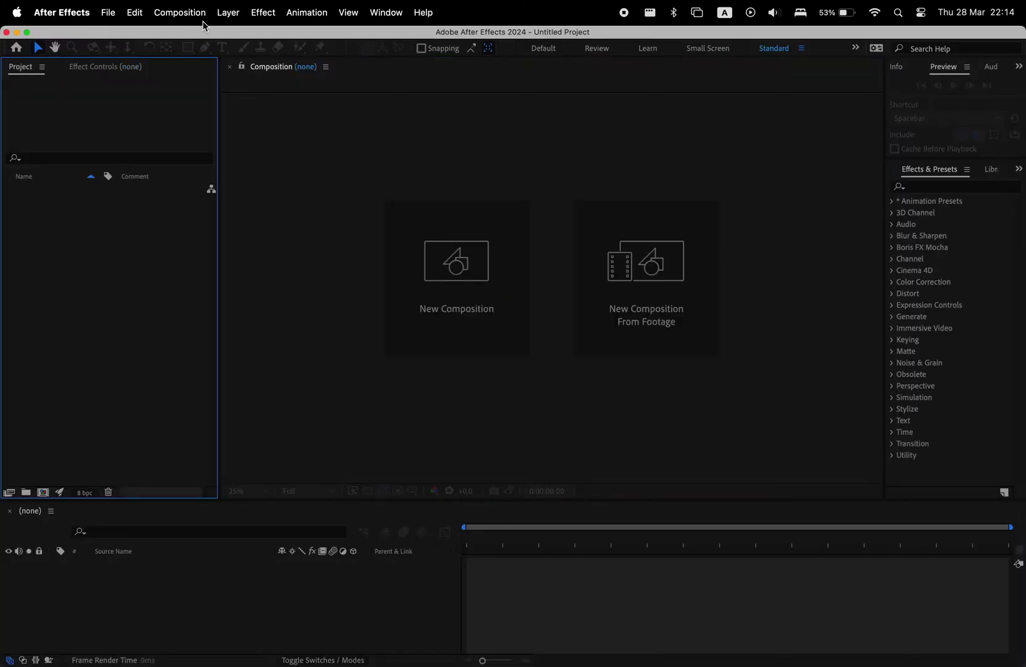
- Switch to After Effects and create a 1920x1080, 24 fps, 4-second composition named "Pixel Text Video"
left_click(191, 13)
left_click(185, 37)
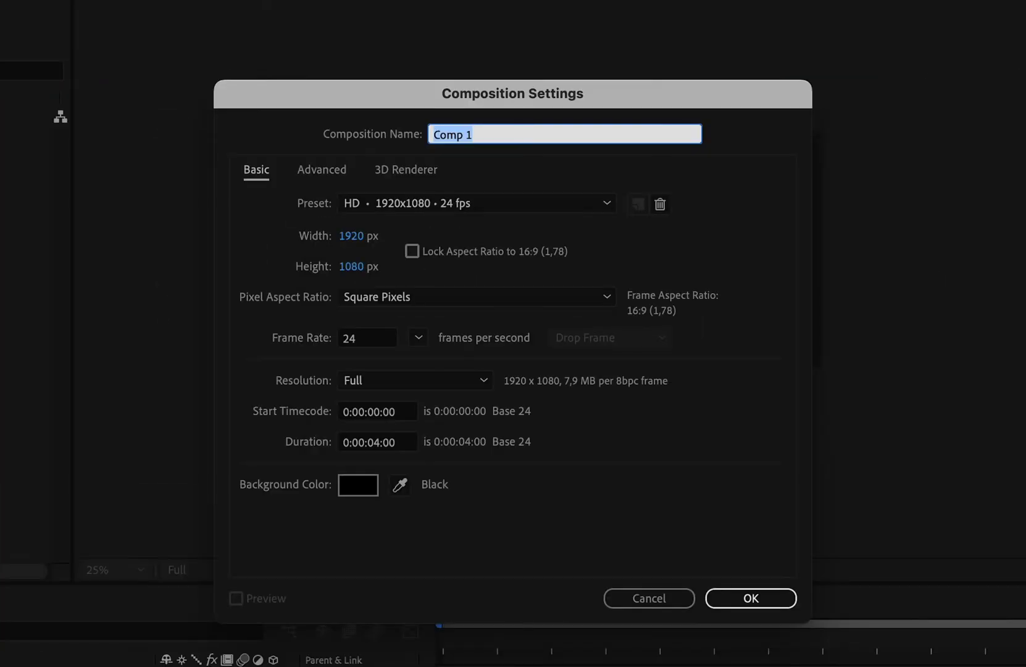
type("Pixel Text Vid")
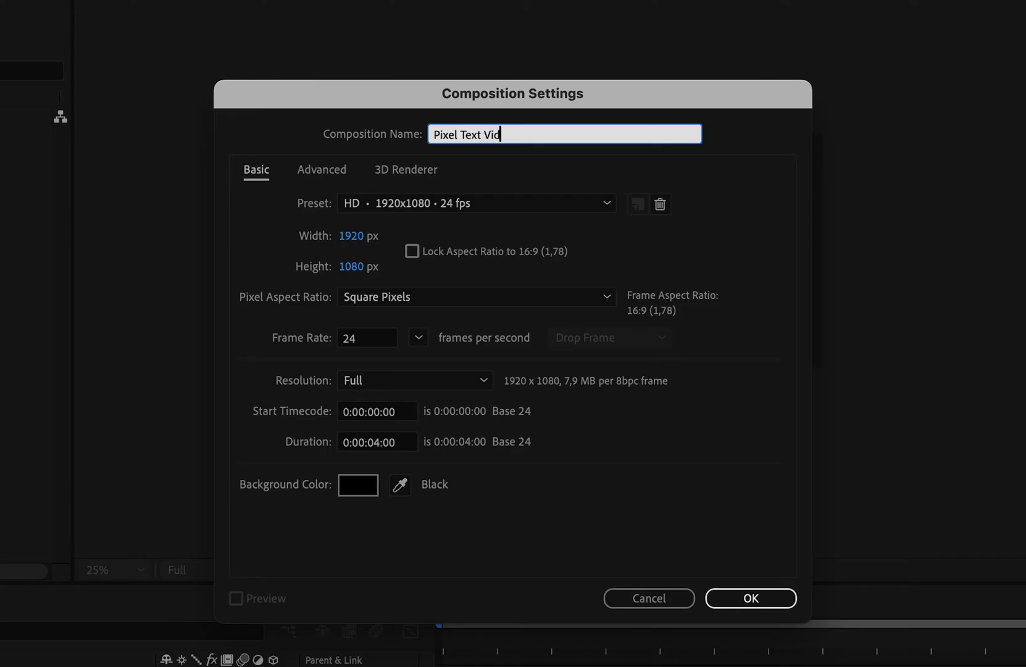
type("eo")
key("Return")
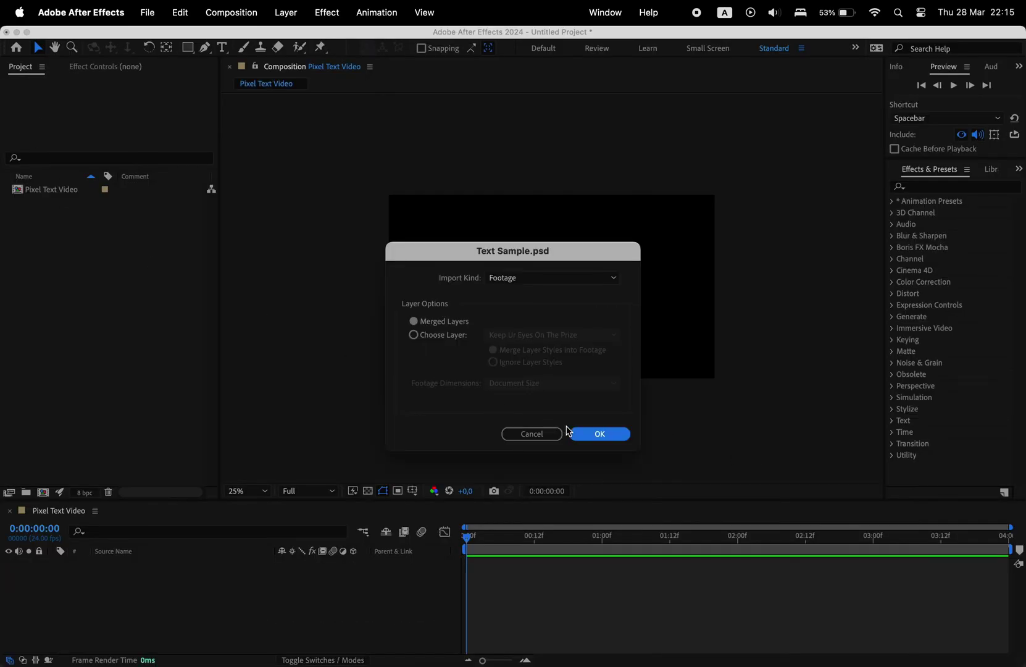
- Import Text Sample.psd as footage with merged layers and add it to the Pixel Text Video composition
left_click(599, 434)
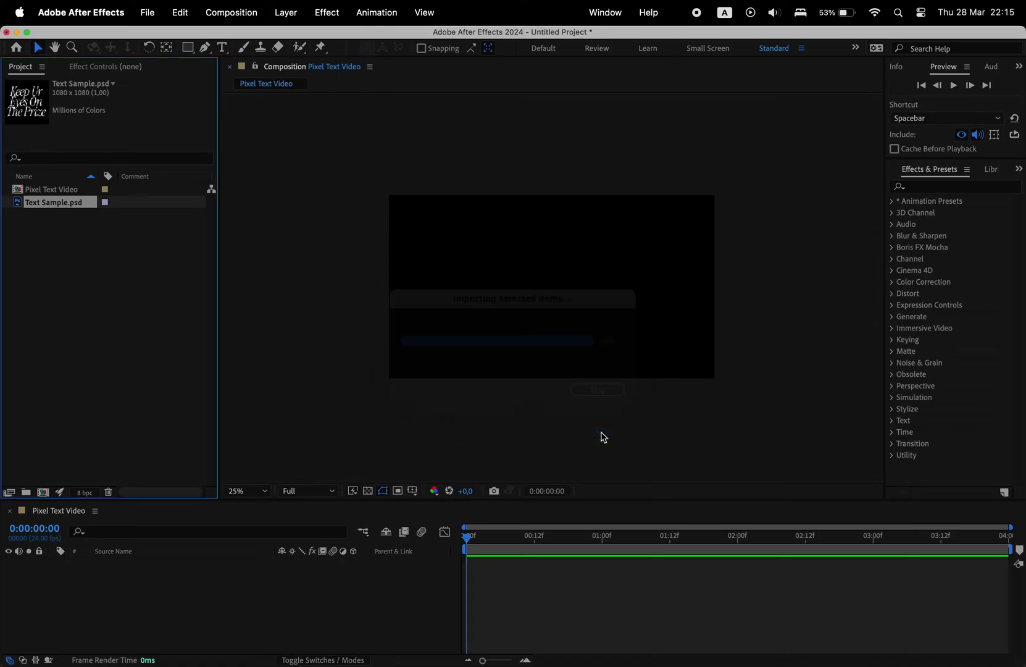
left_click_drag(179, 563, 180, 564)
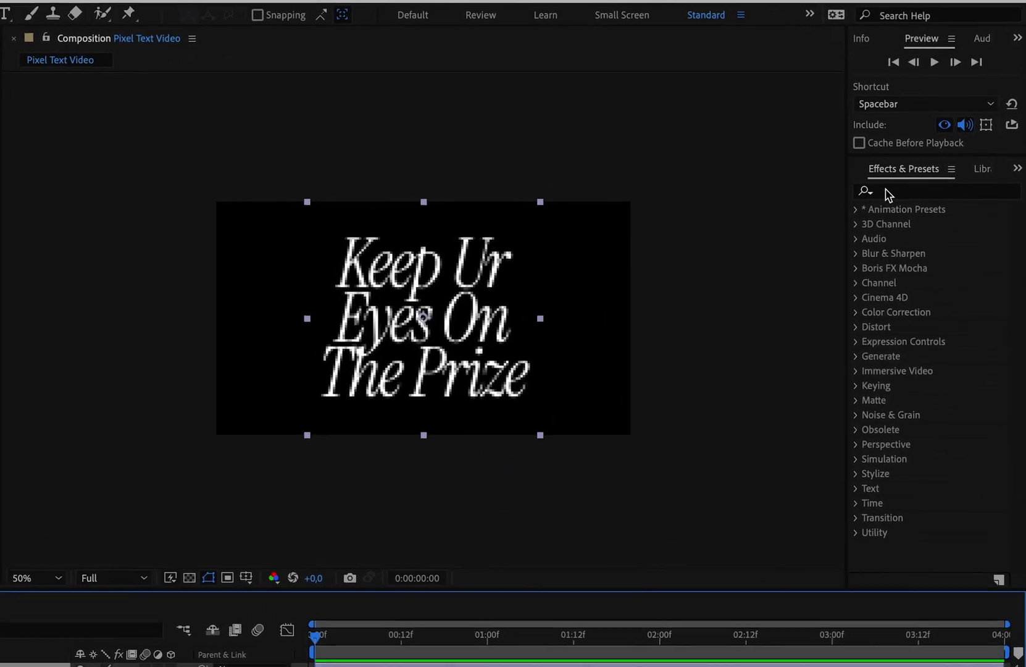
- Find the CC Threshold effect and apply it to the Text Sample.psd layer
left_click(918, 186)
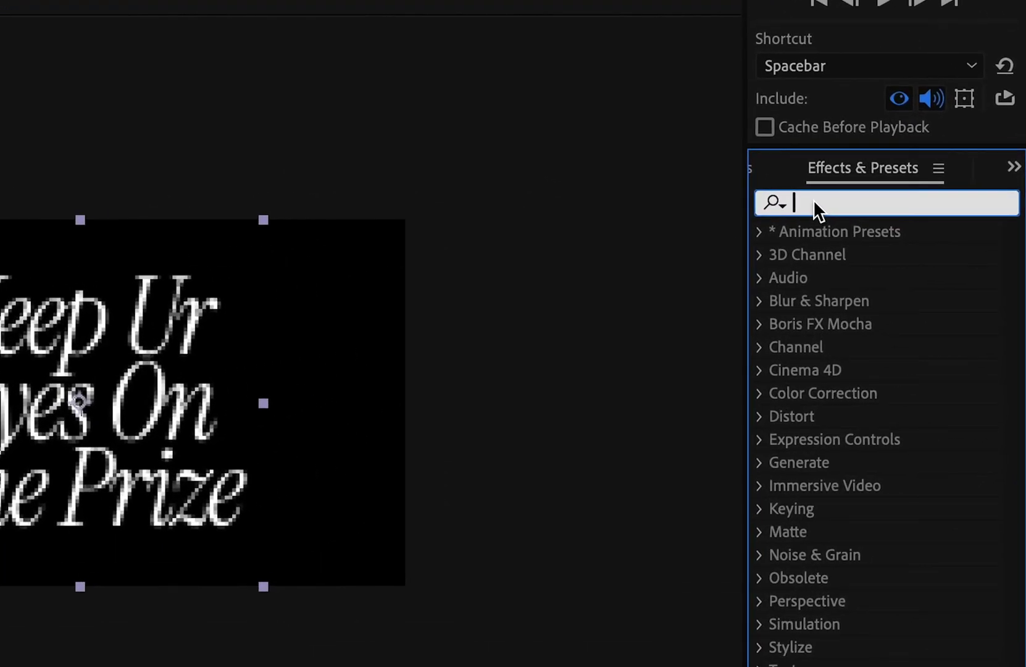
type("thr")
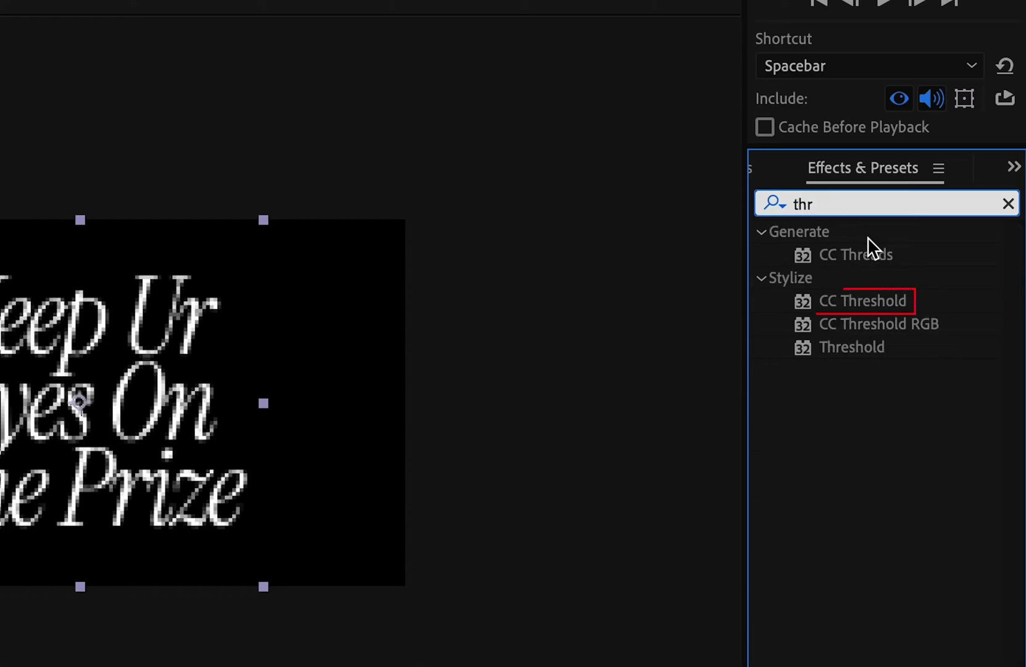
left_click(890, 303)
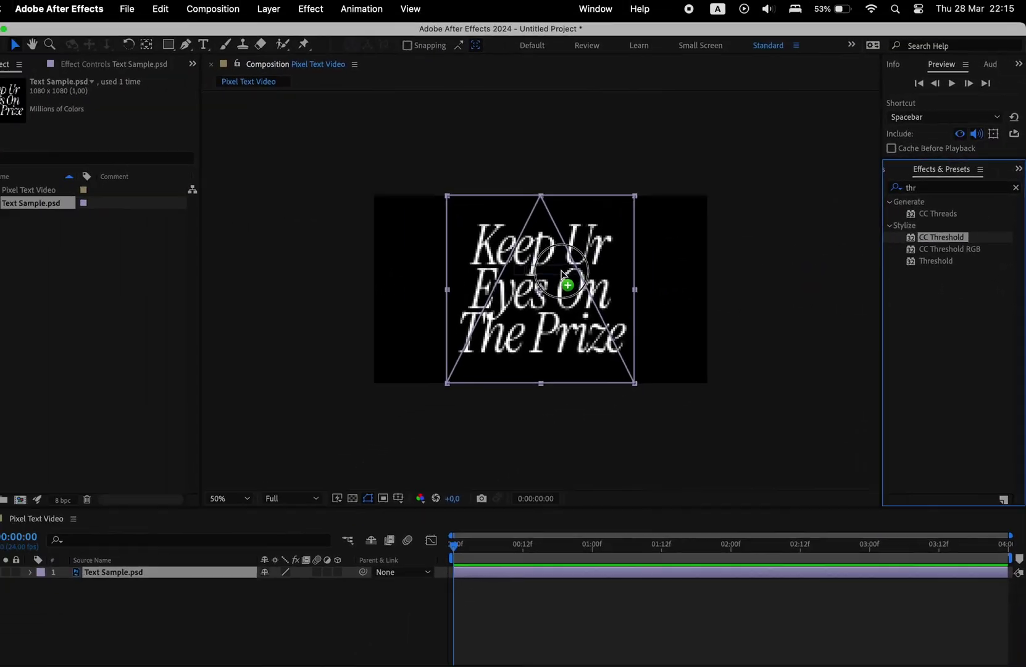
left_click_drag(889, 303, 114, 380)
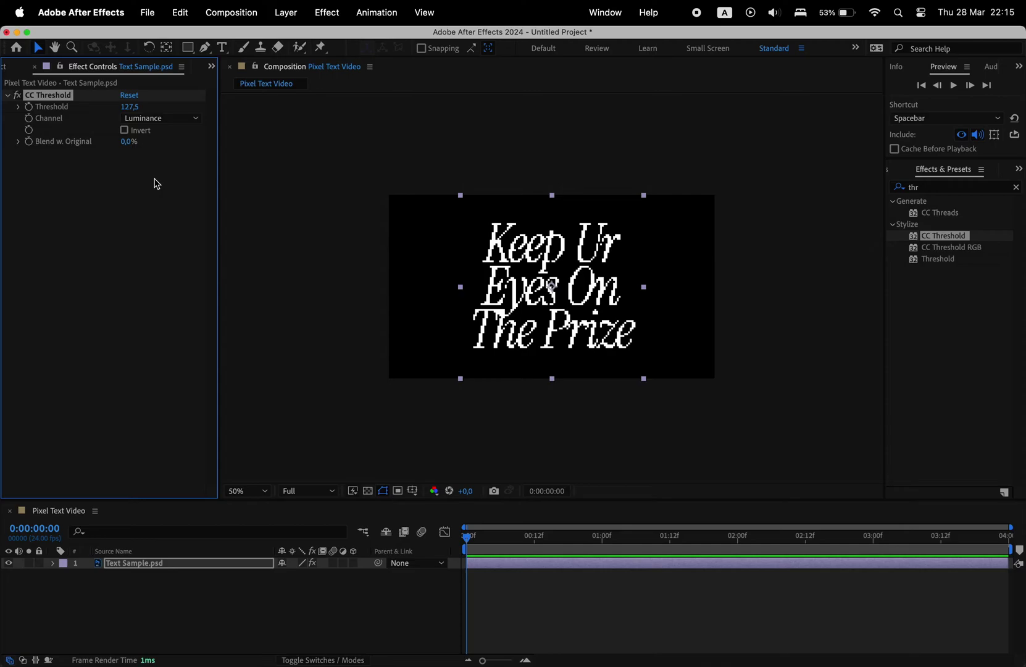
- Keyframe the CC Threshold value at 250 at the start, 0,1 past the midpoint, and 250 at 0:00:03:23
left_click_drag(131, 107, 150, 106)
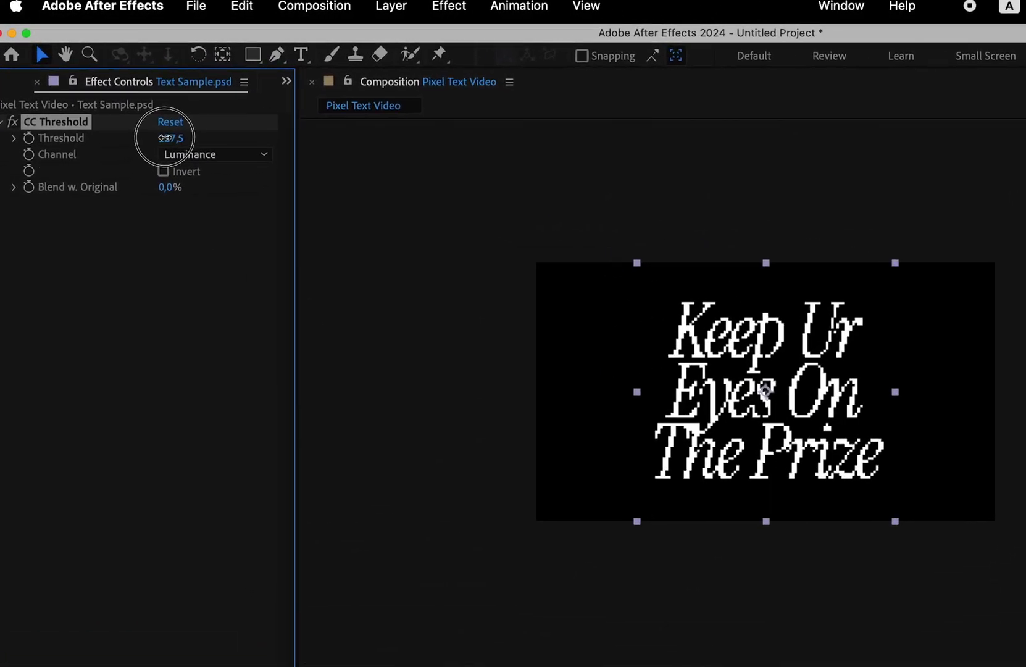
left_click_drag(211, 144, 111, 159)
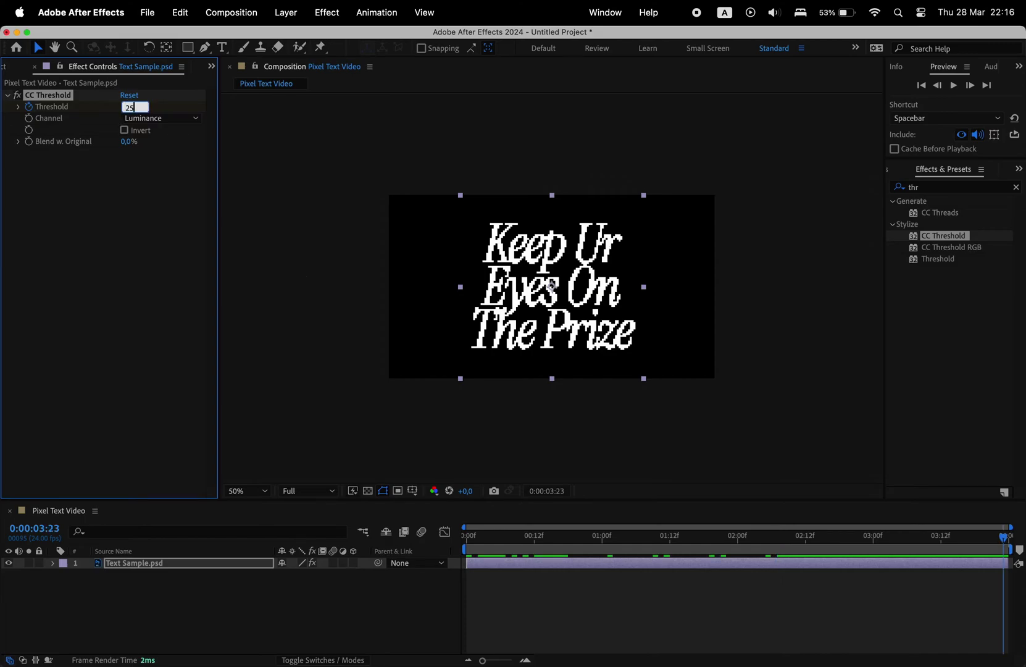
type("0")
key("Return")
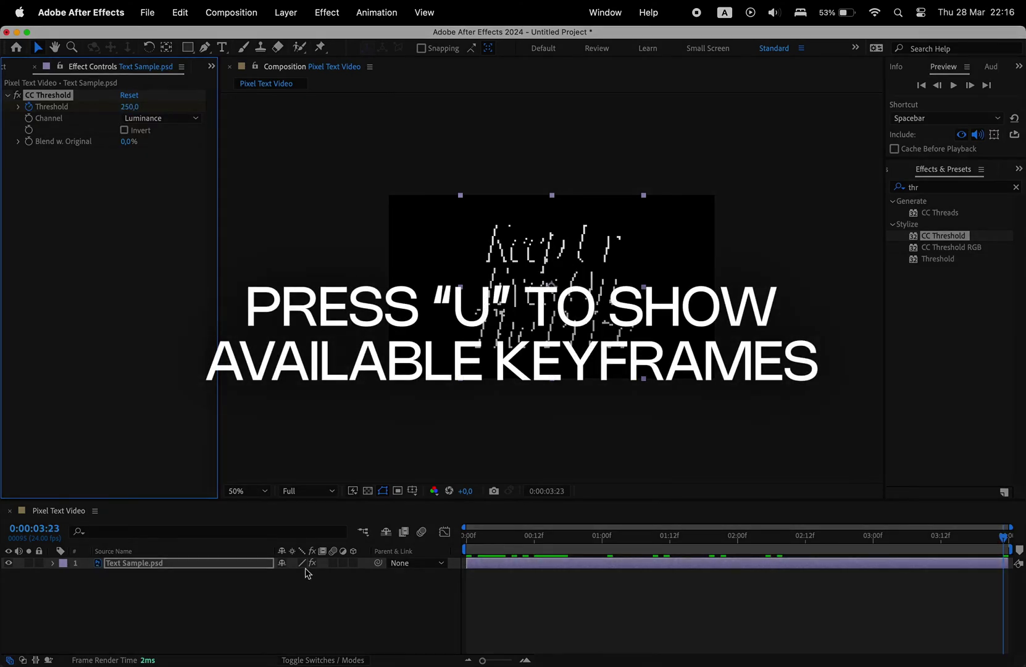
- Reveal the layer's three Threshold keyframes and apply Easy Ease to all of them
key("u")
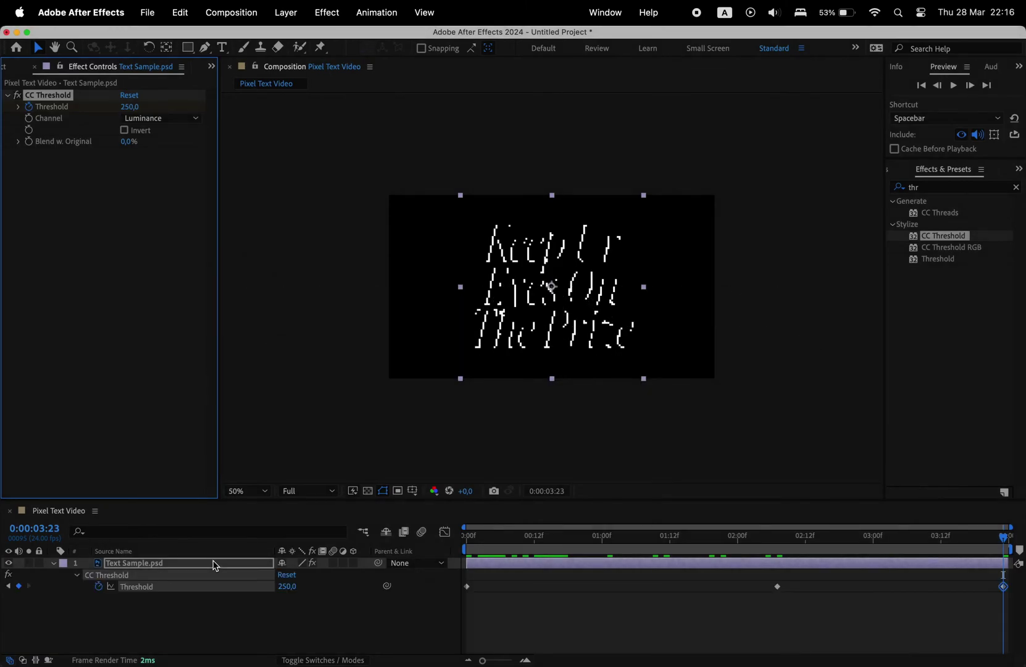
left_click_drag(467, 584, 1017, 607)
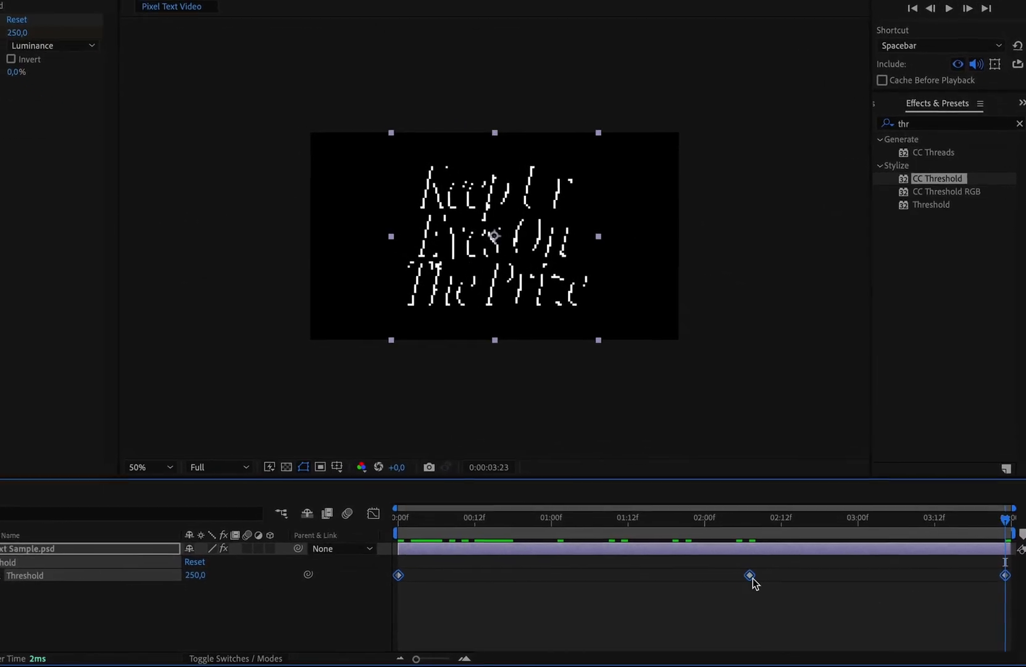
right_click(777, 586)
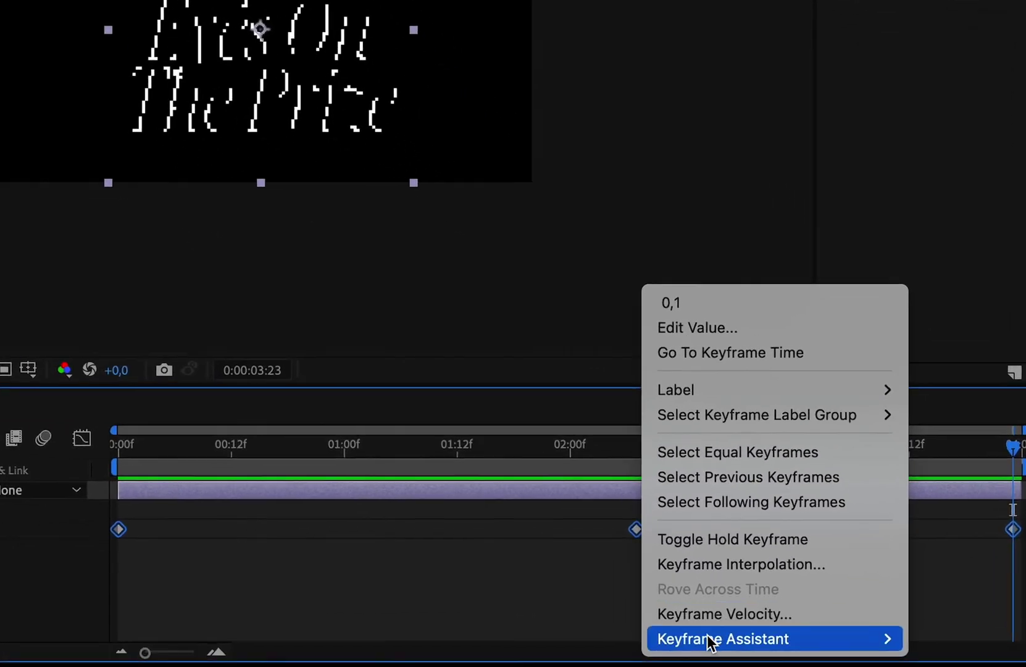
mouse_move(711, 642)
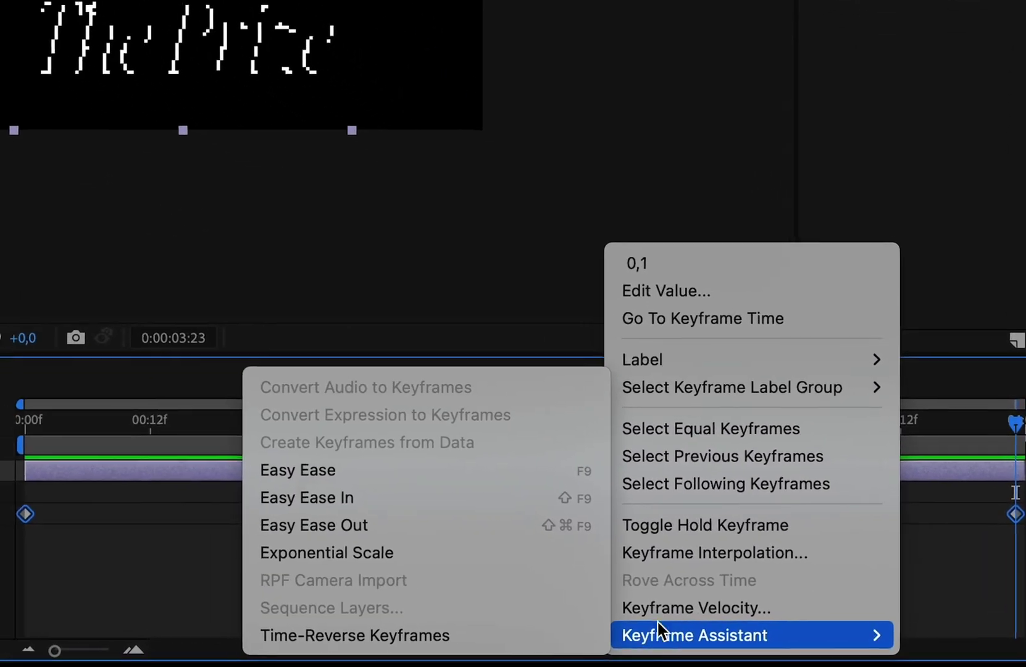
left_click(475, 497)
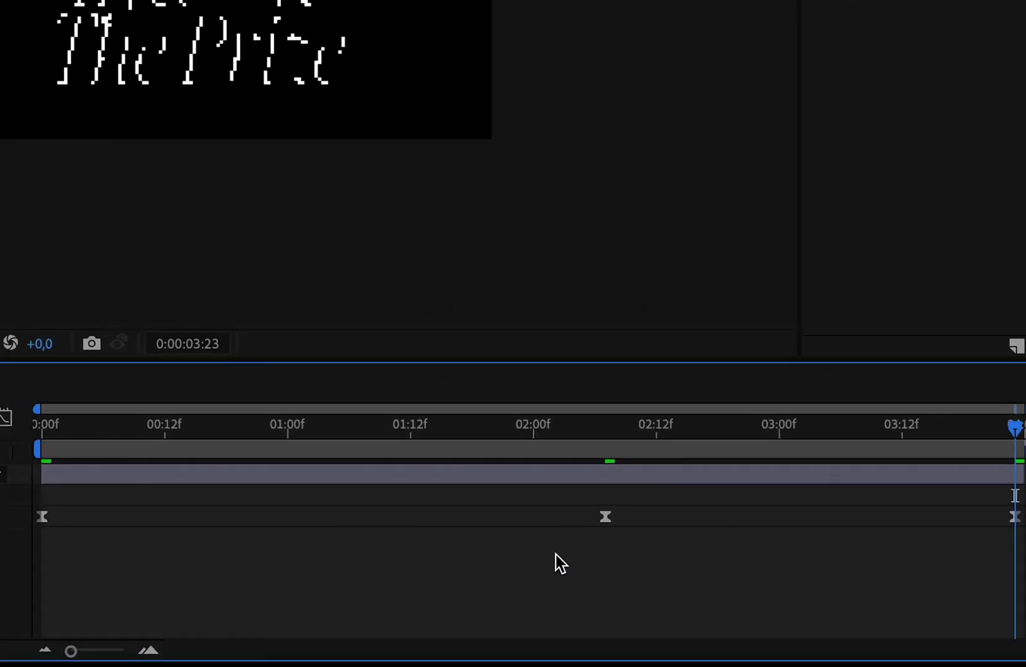
- Shift the middle Threshold keyframe slightly earlier and preview the animation from the start
left_click(566, 500)
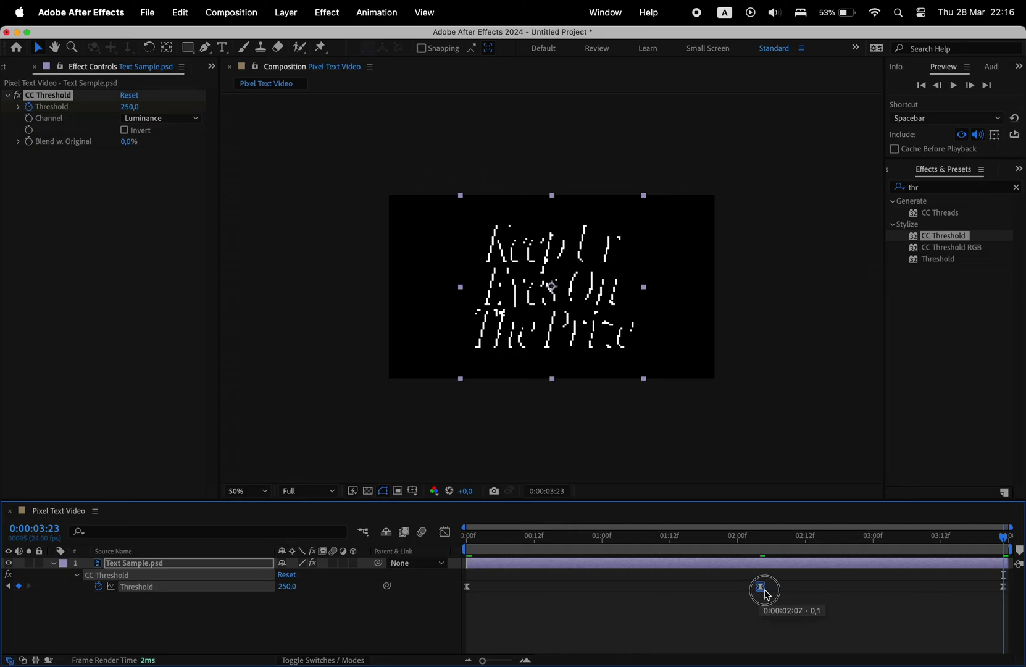
left_click(785, 601)
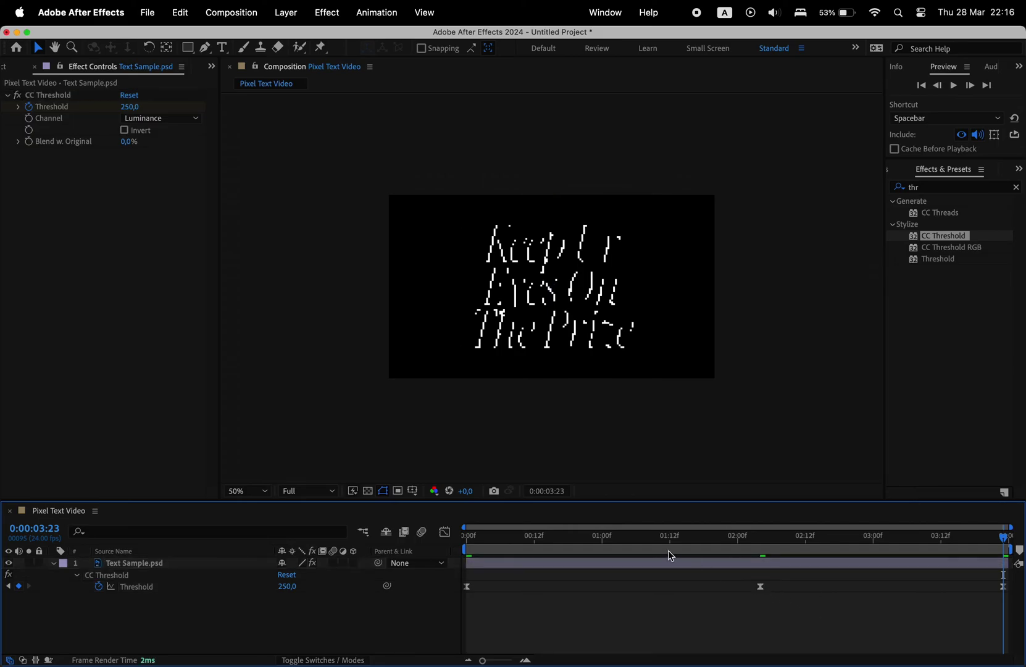
left_click_drag(662, 537, 427, 536)
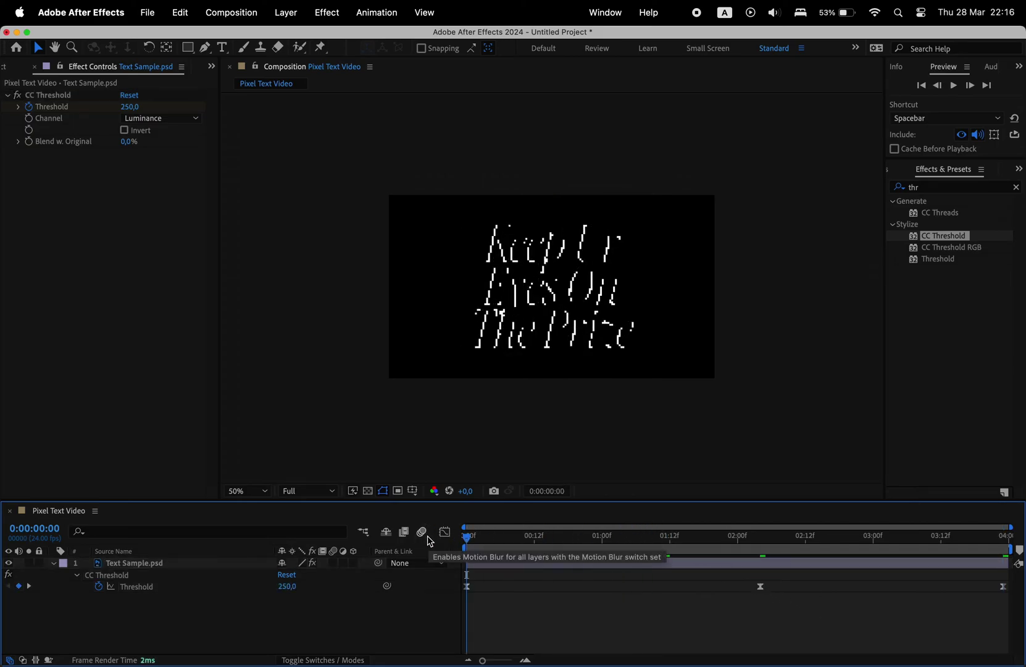
key("space")
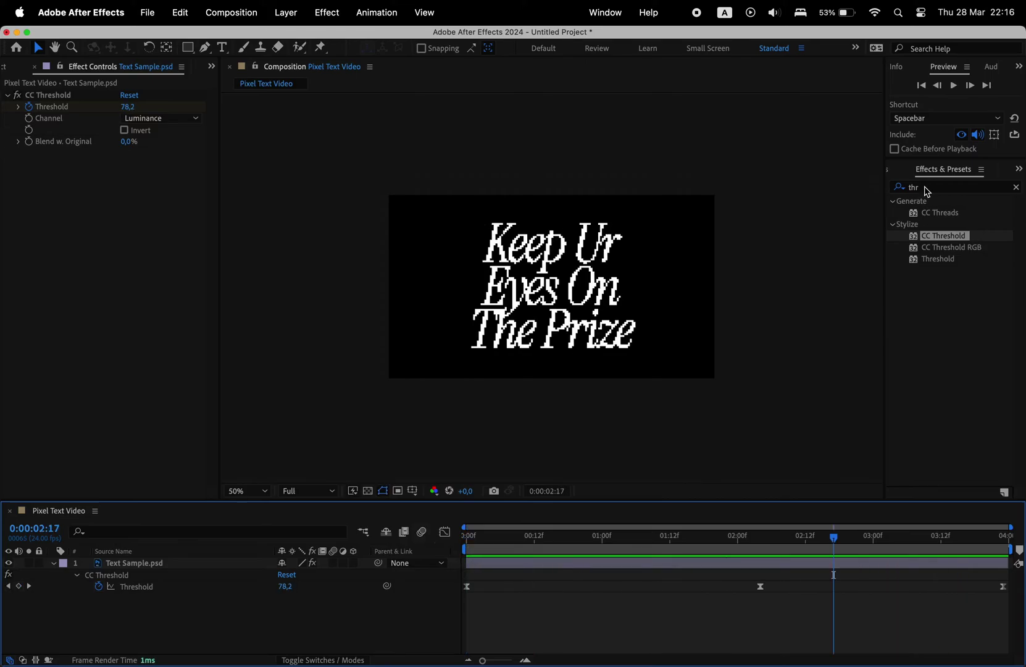
- Find the Tint effect and apply it to the Text Sample.psd layer
left_click(924, 184)
key("BackSpace")
key("BackSpace")
key("BackSpace")
type("tint")
left_click_drag(908, 289, 210, 566)
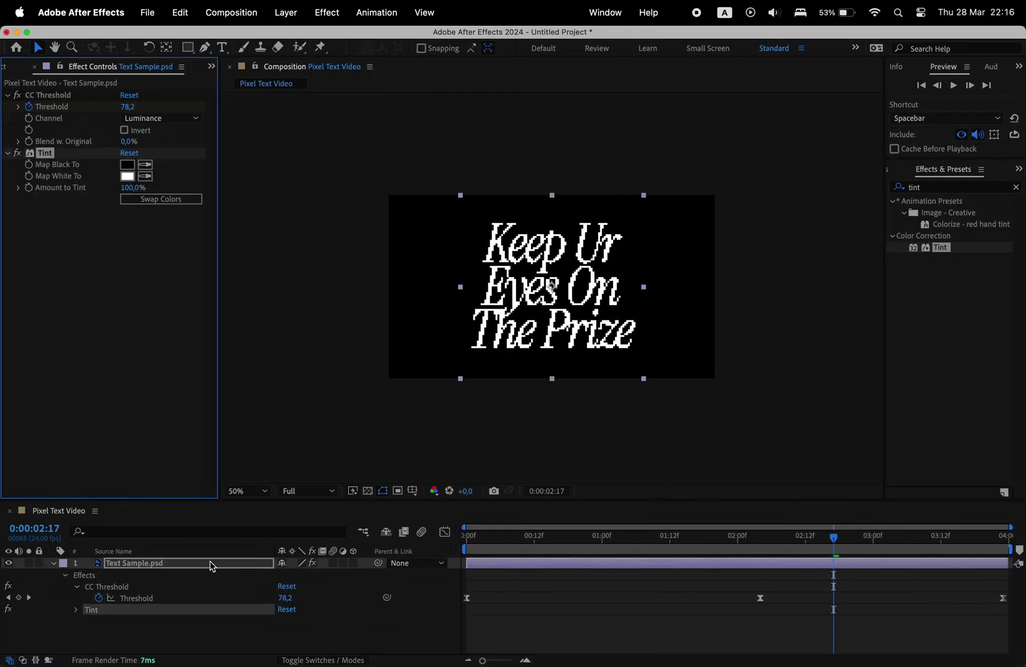
- Set the Tint effect's Map White To colour to bright green, 85FF2D
left_click(128, 178)
left_click(494, 269)
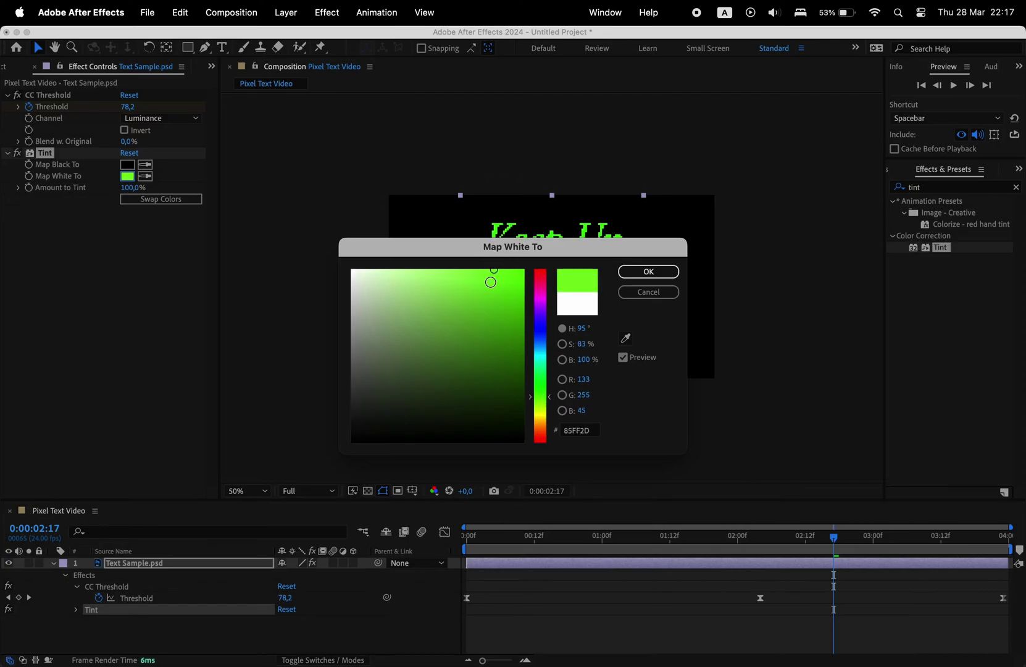
left_click(648, 272)
- Duplicate the green-tinted Text Sample.psd layer in the timeline
left_click(144, 563)
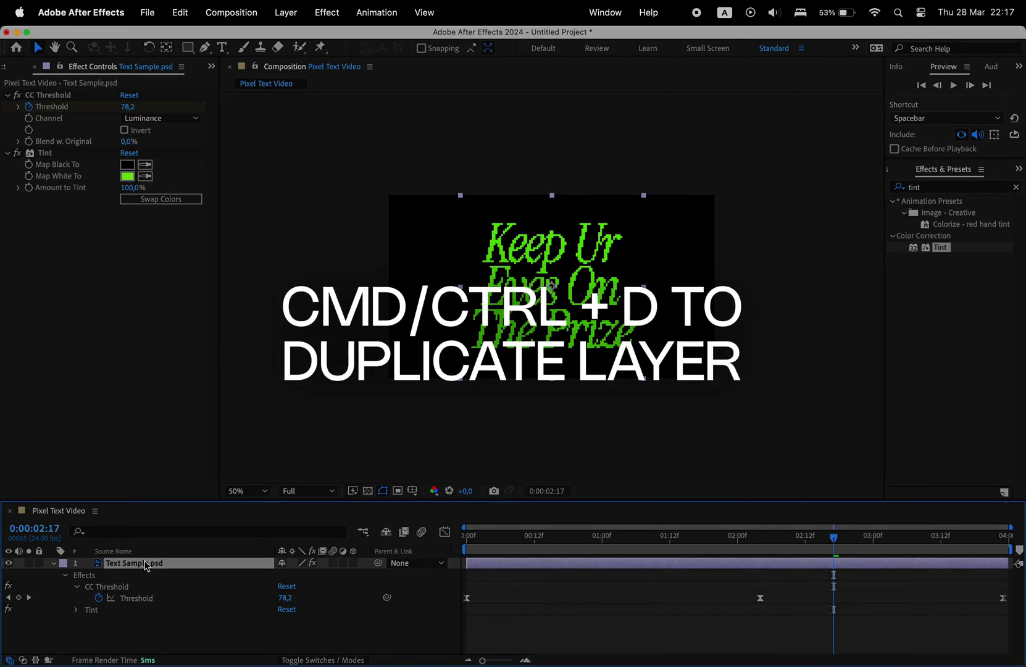
key("super+d")
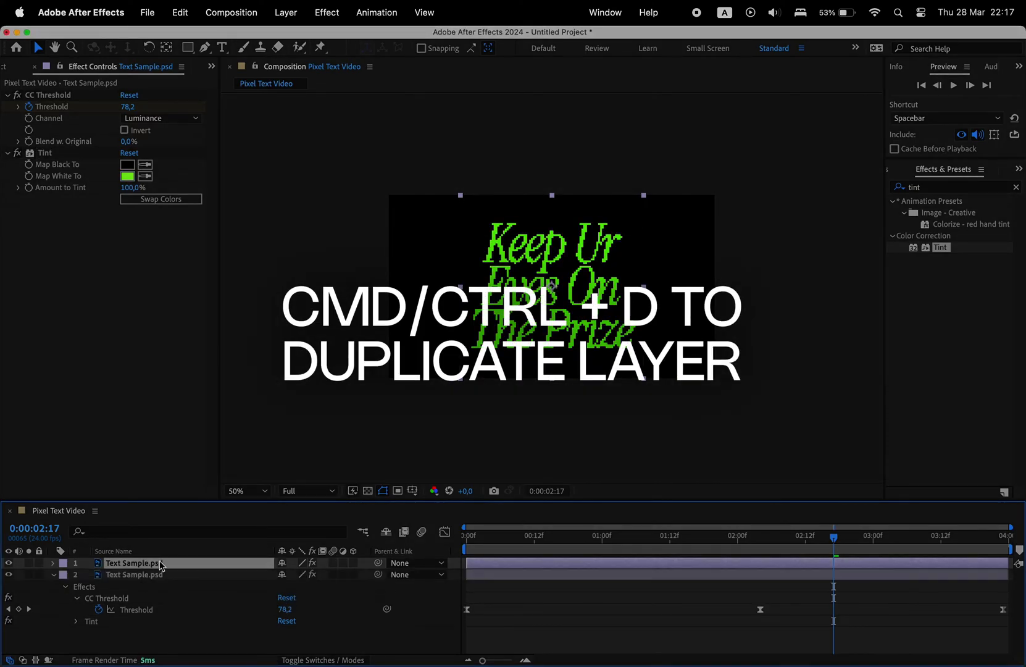
- Find the Gaussian Blur (Legacy) effect, apply it to the duplicated top text layer, and set its Blurriness to 50
left_click(942, 189)
type("gaussi")
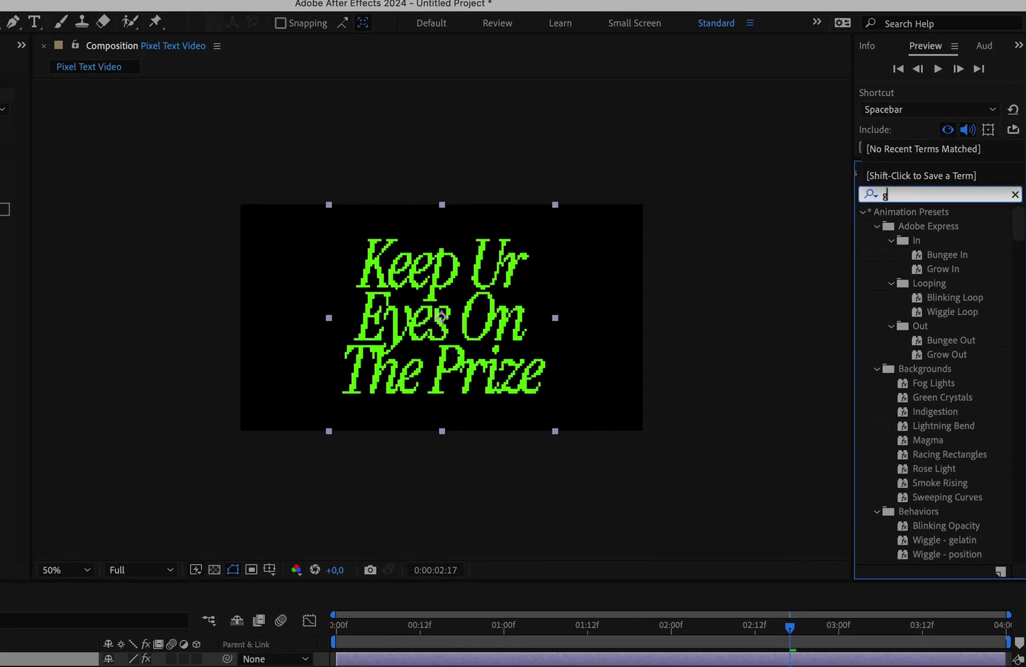
double_click(958, 236)
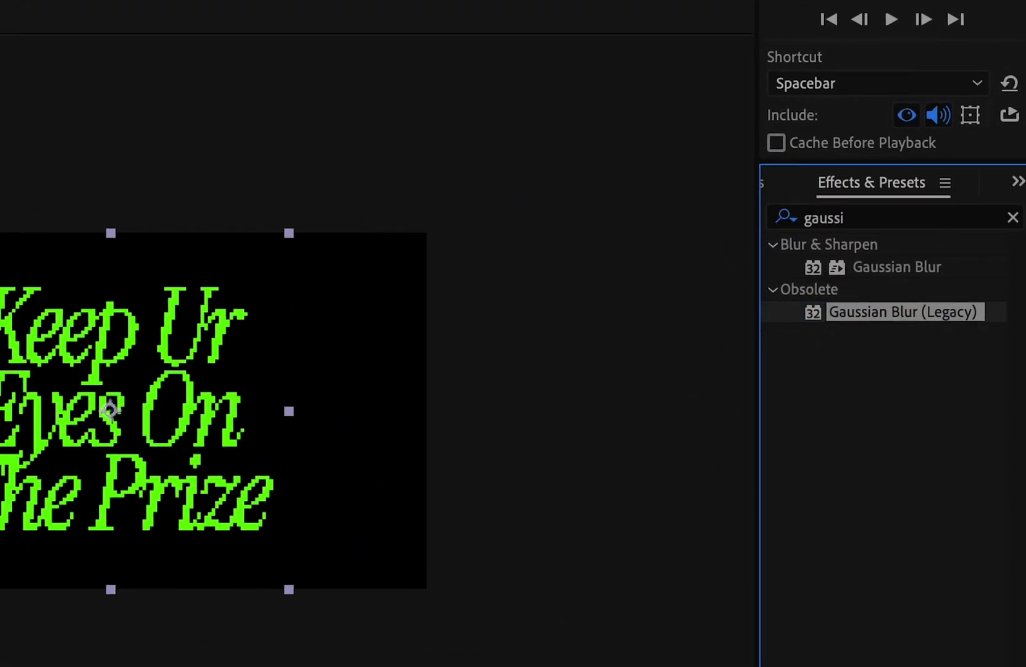
left_click_drag(903, 312, 140, 267)
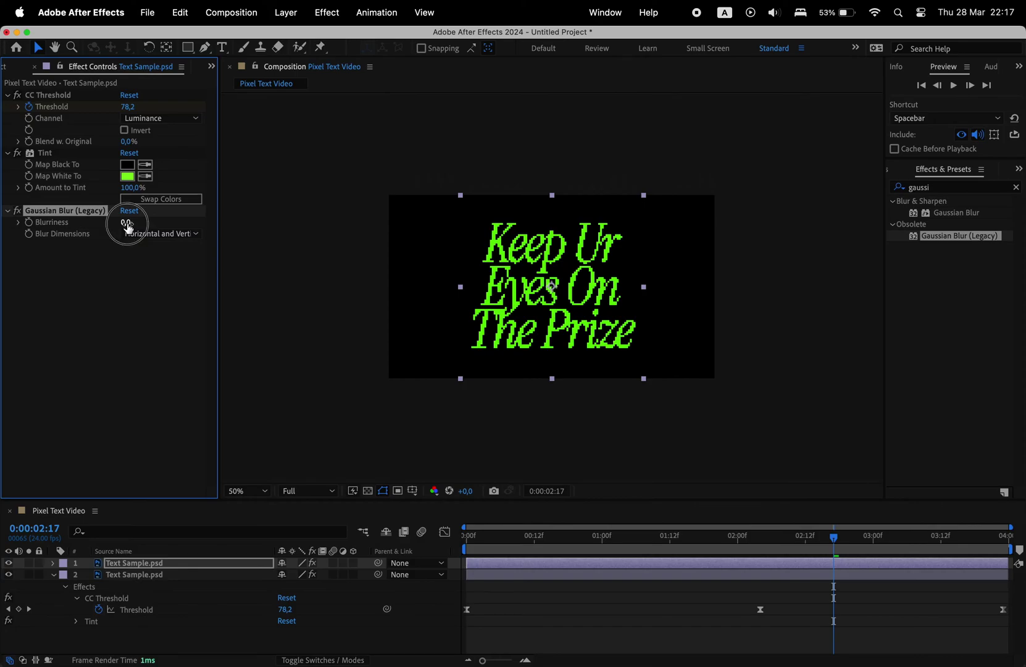
type("50")
key("Return")
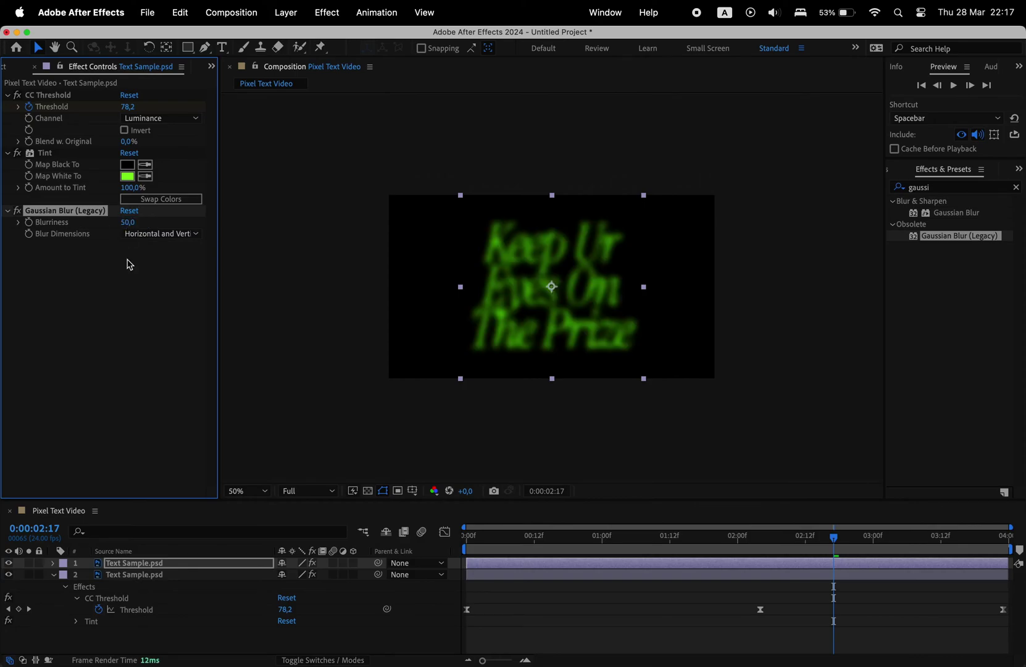
- Set the blurred top Text Sample.psd layer's blending mode to Screen
right_click(160, 565)
mouse_move(204, 412)
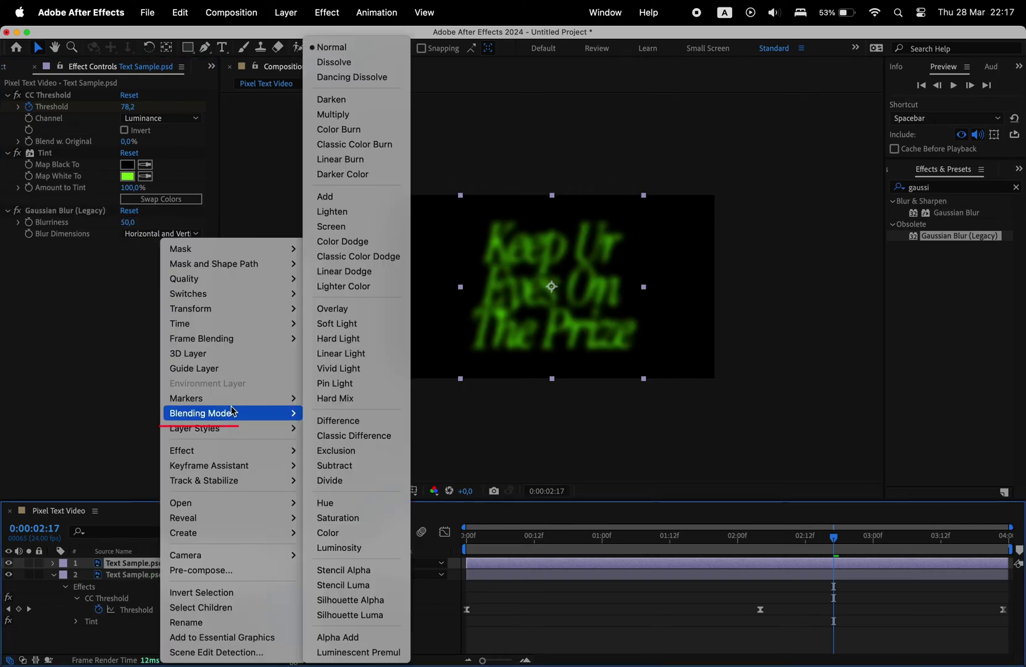
left_click(369, 226)
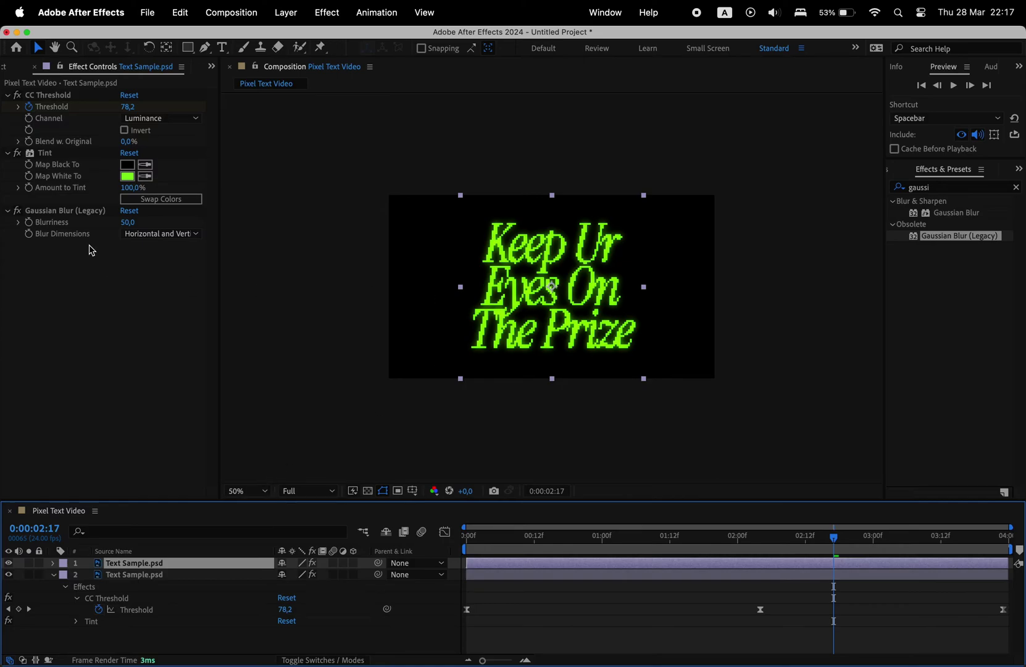
left_click_drag(127, 221, 68, 231)
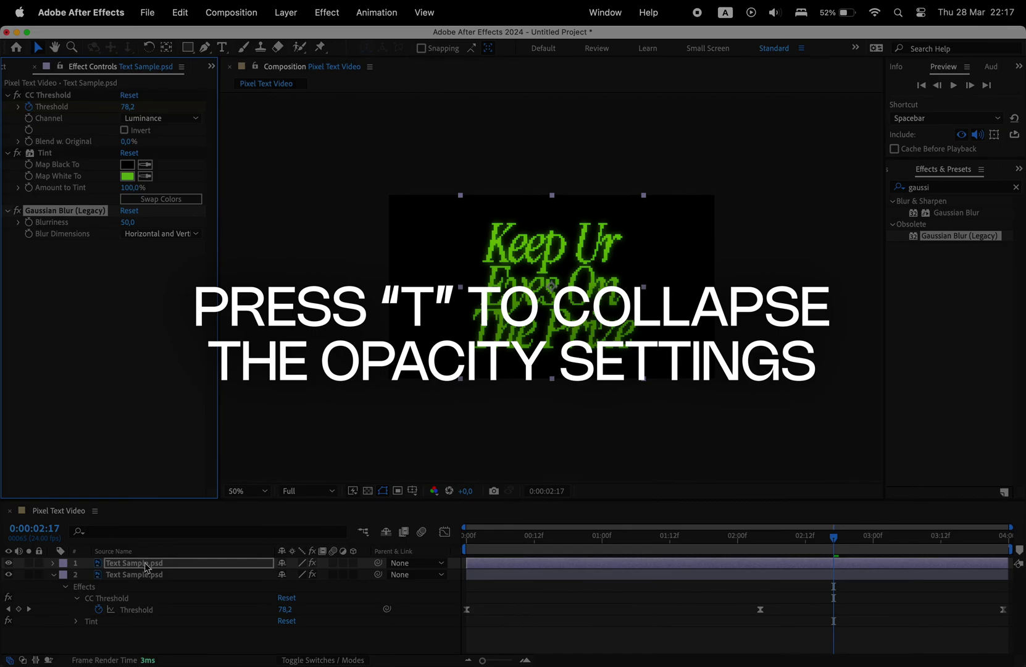
- Set the blurred top text layer's Opacity to 50% and preview the animation
left_click(146, 563)
key("t")
left_click(288, 575)
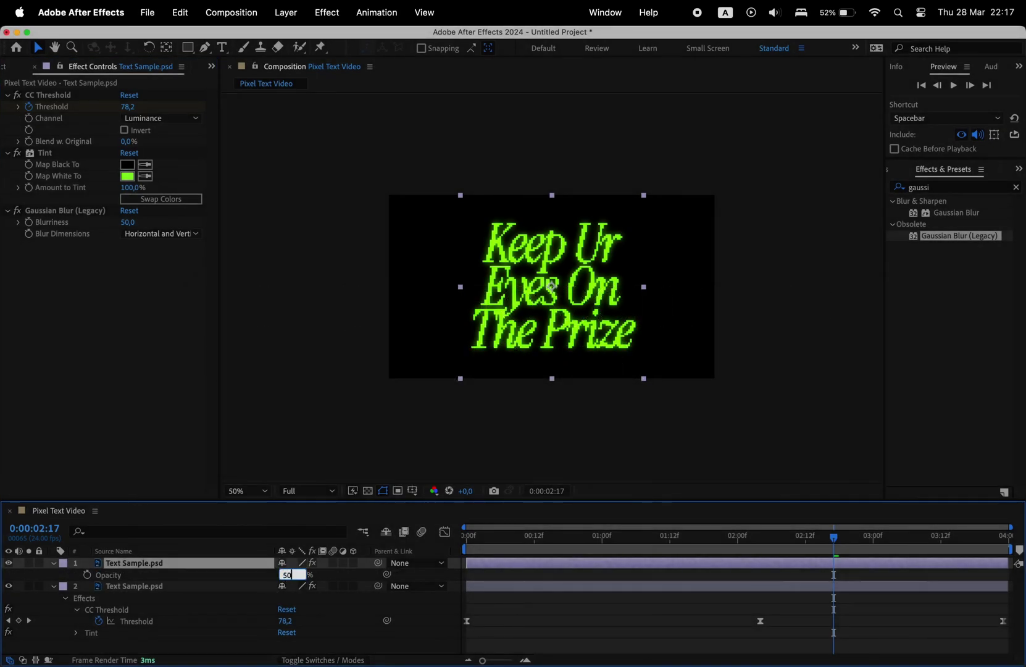
key("Return")
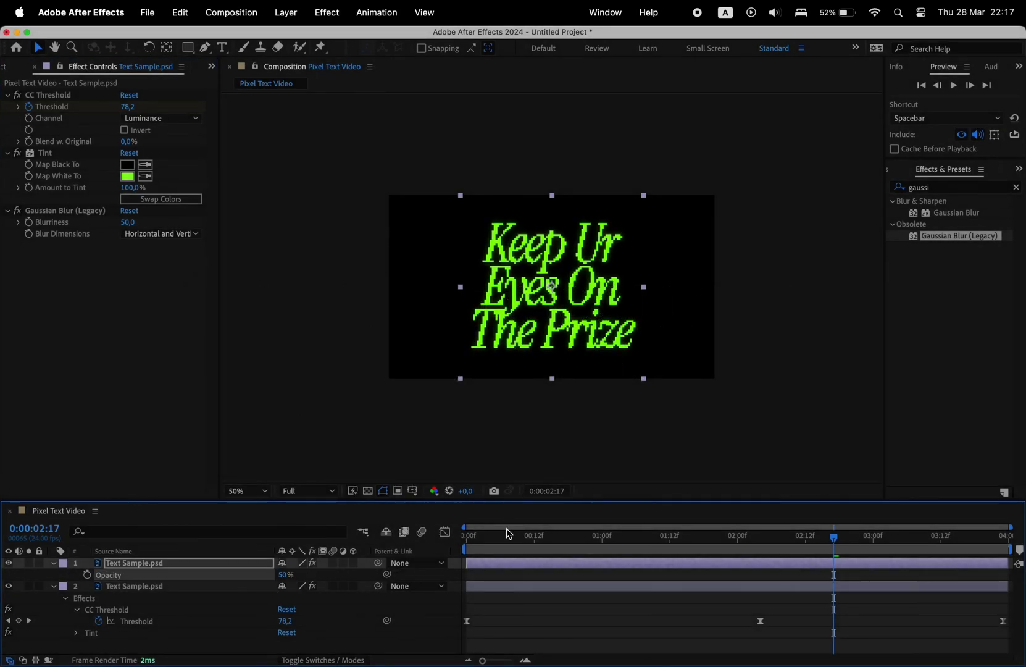
key("space")
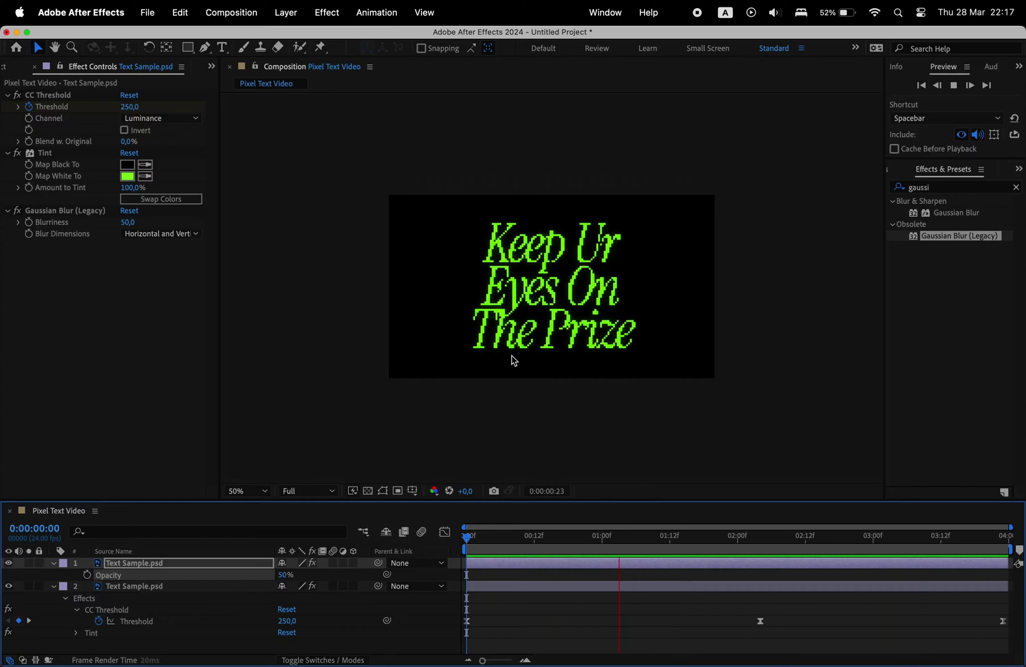
key("space")
- Place the 4761955-hd_1920_1080_24fps.mp4 footage beneath the text layers and set the unblurred text layer's blending mode to Screen
left_click(5, 66)
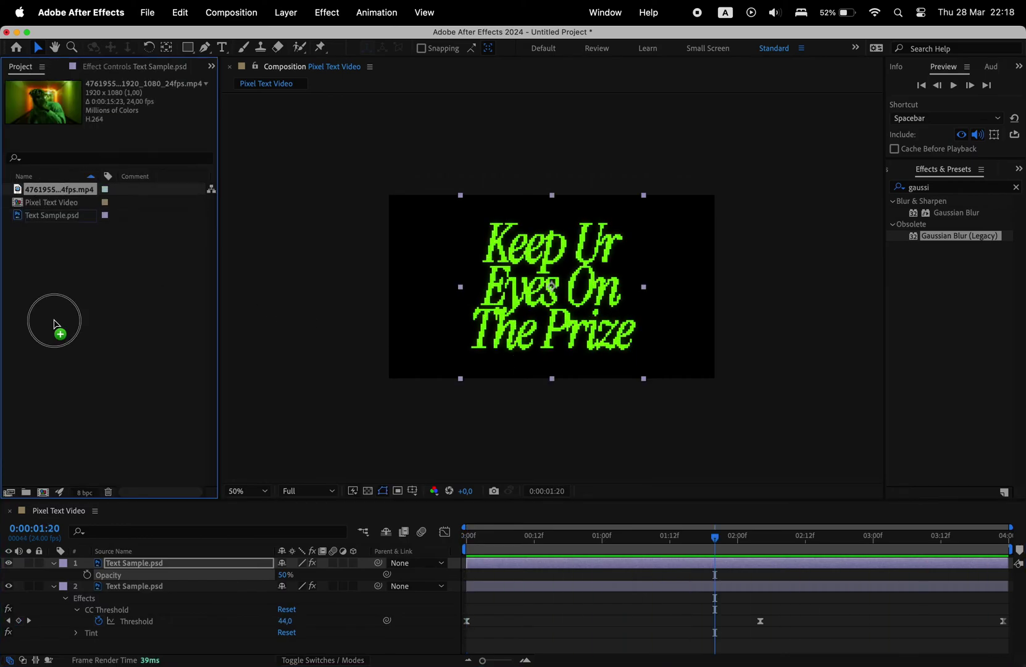
left_click_drag(55, 321, 129, 644)
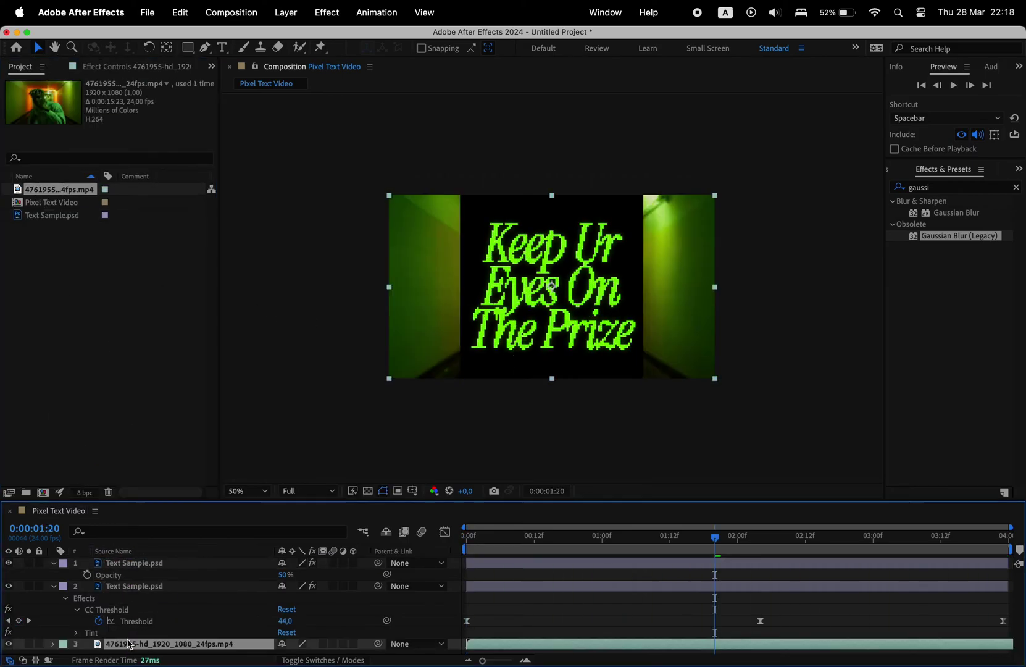
left_click(176, 588)
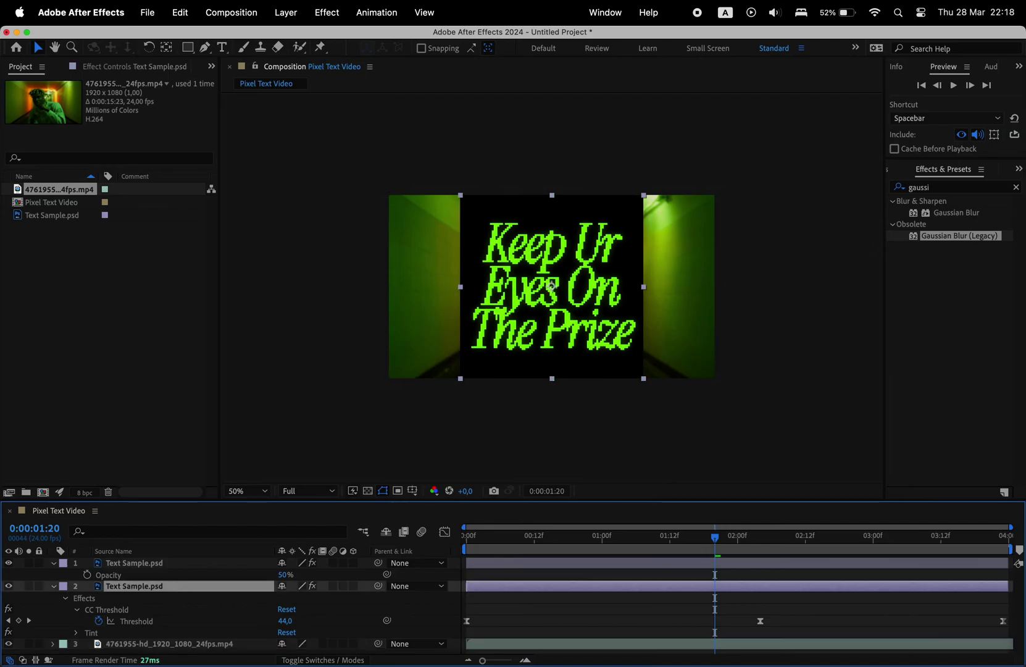
right_click(176, 589)
mouse_move(247, 413)
left_click(345, 227)
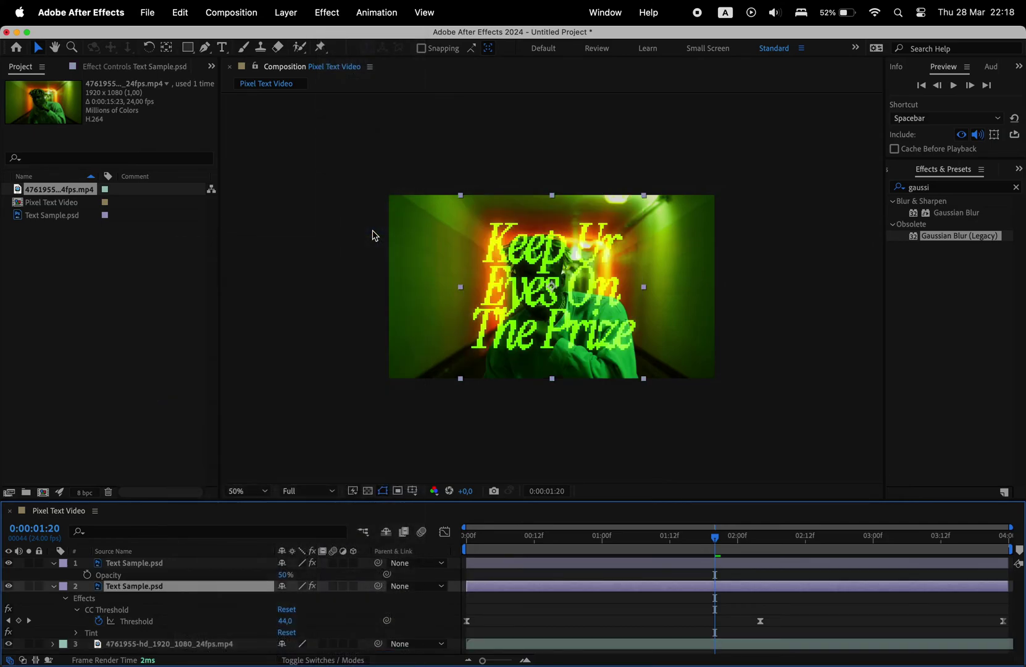
left_click_drag(715, 538, 490, 543)
key("space")
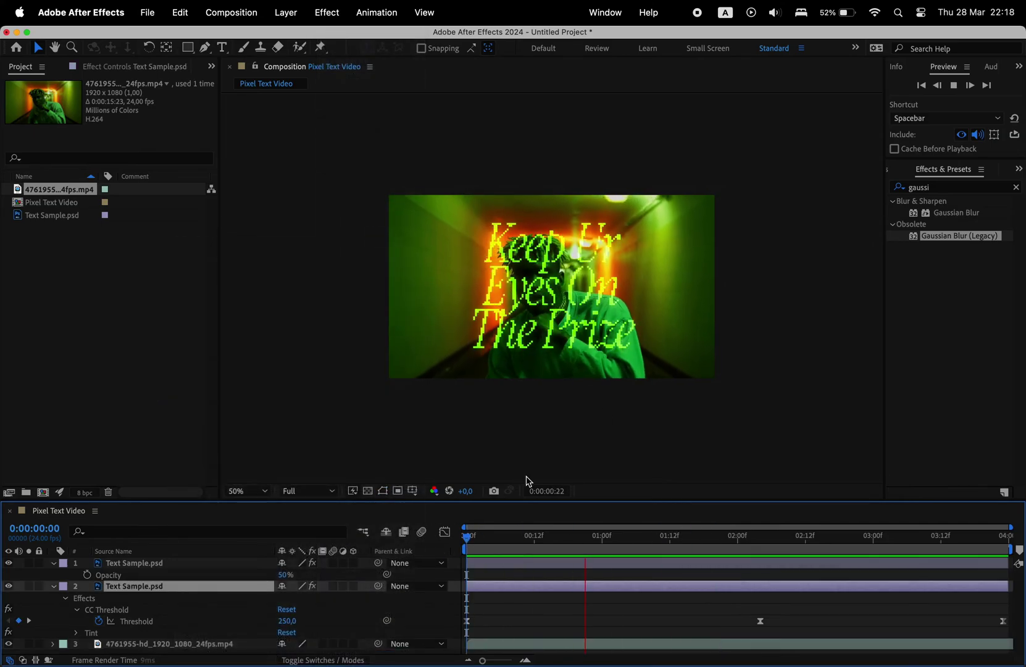
- Find the Tint effect and apply it with its default colours to the mp4 footage layer
double_click(939, 186)
type("tint")
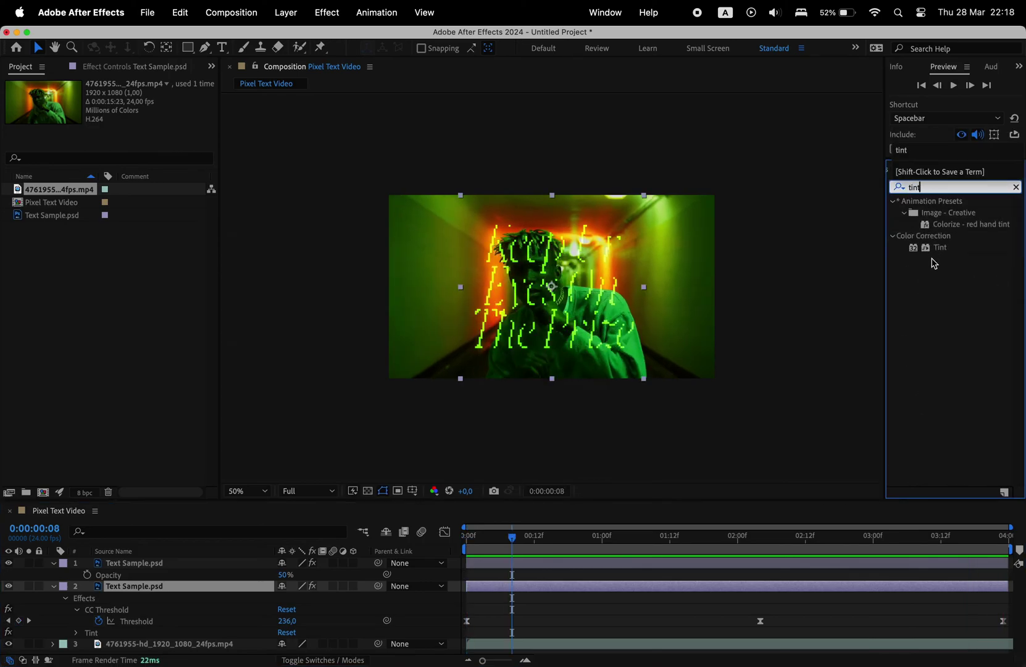
left_click_drag(940, 247, 204, 642)
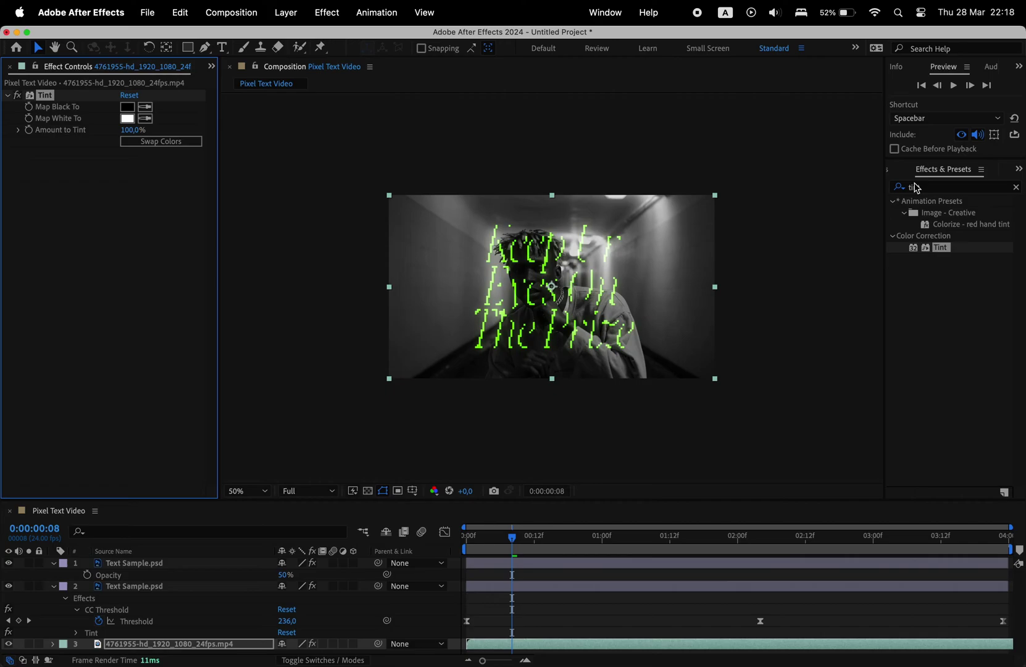
- Apply Brightness & Contrast to the footage layer with Contrast 50 and Brightness -10, and preview the result
left_click(922, 189)
type("brigh")
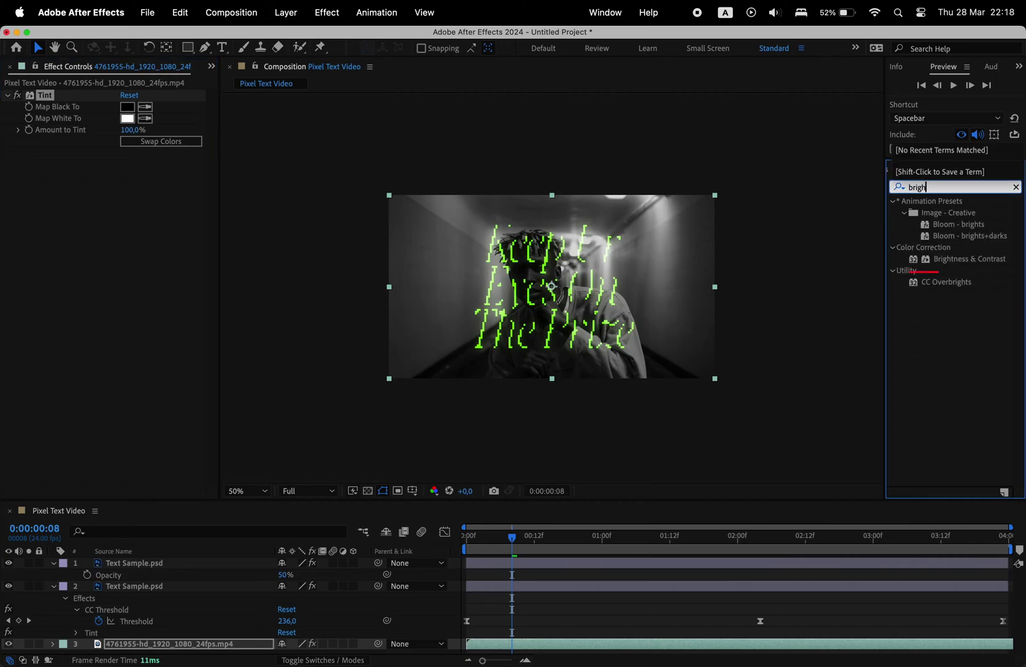
left_click_drag(969, 256, 172, 639)
type("4")
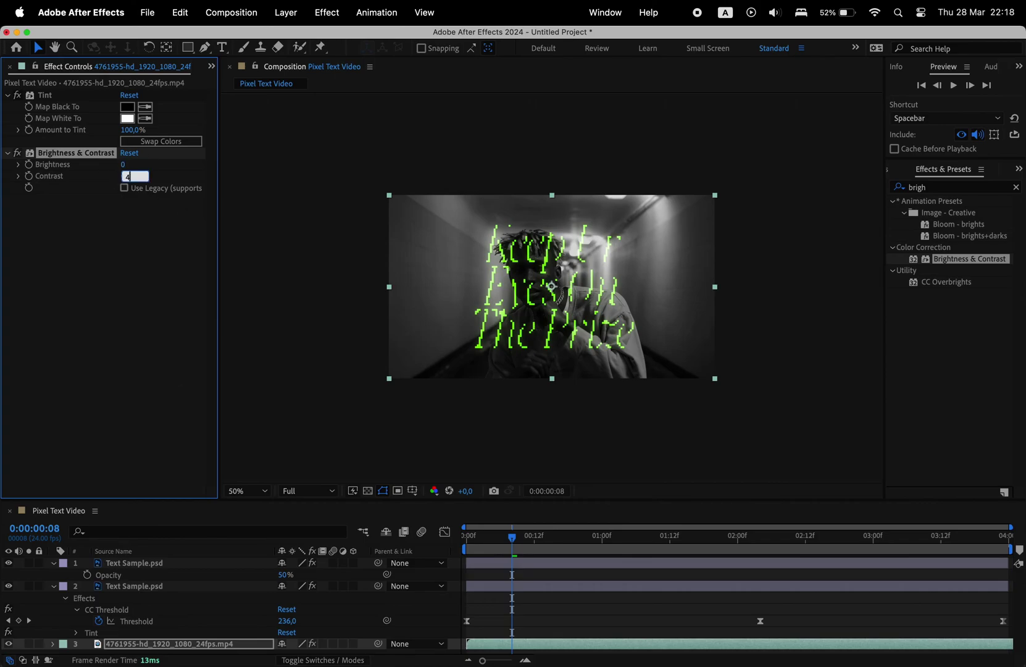
type("0")
key("Return")
left_click(123, 165)
type("-10")
key("Return")
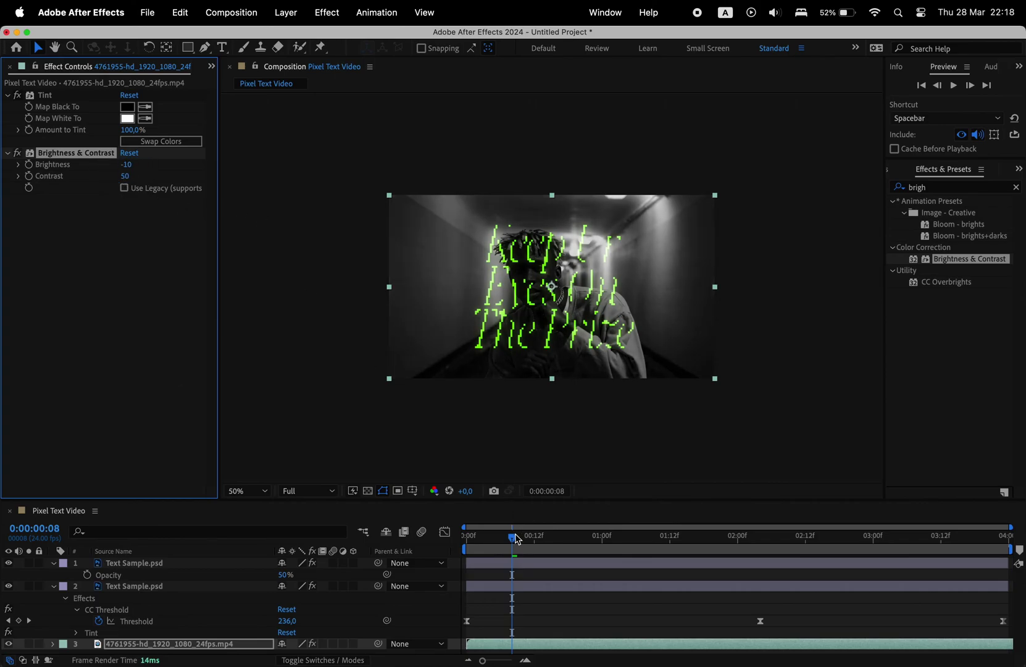
key("space")
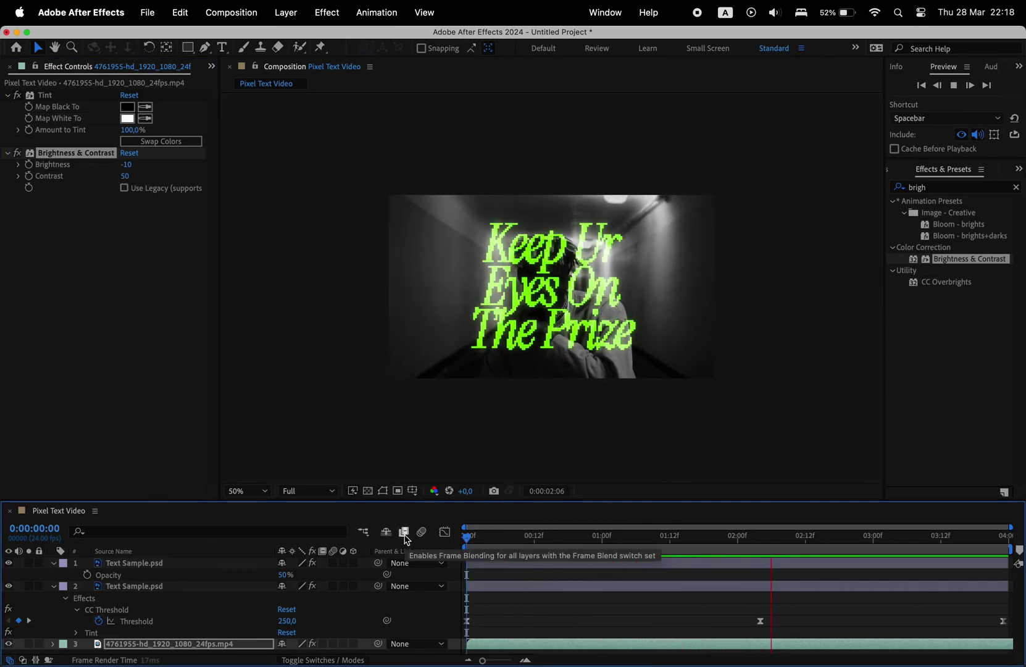
key("space")
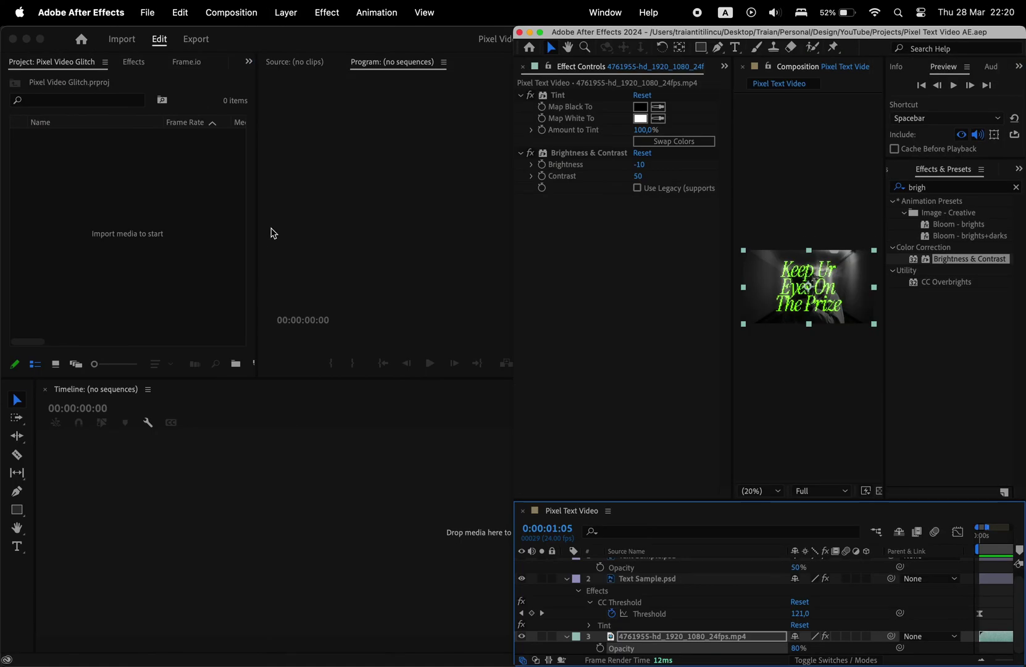
- Bring the Pixel Text Video composition from After Effects into Premiere Pro as a new sequence and play it back
scroll(585, 65, "up", 1)
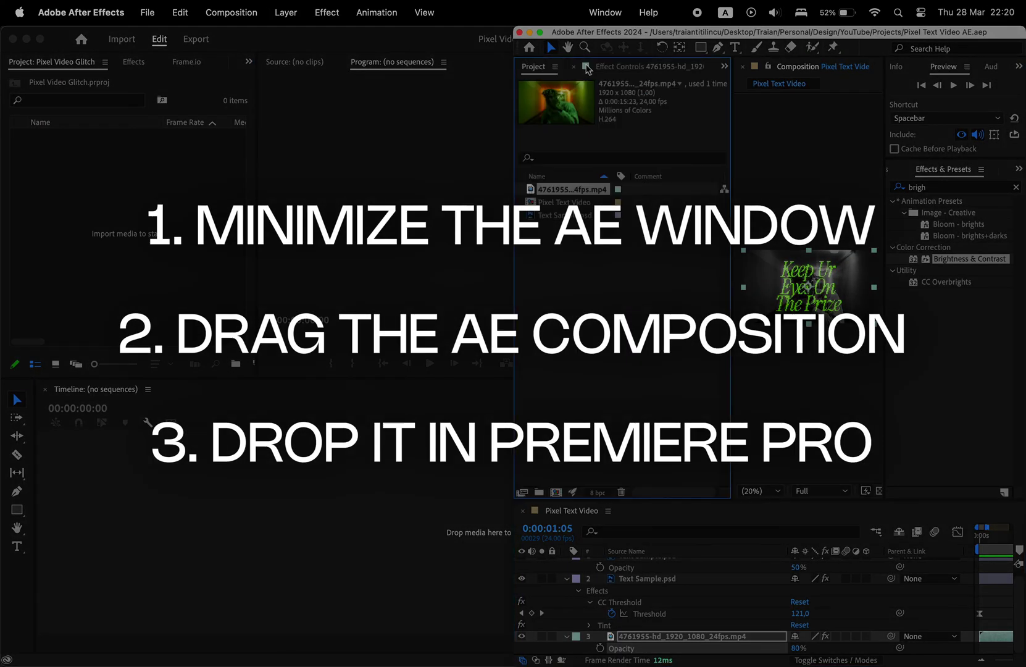
left_click_drag(558, 204, 118, 559)
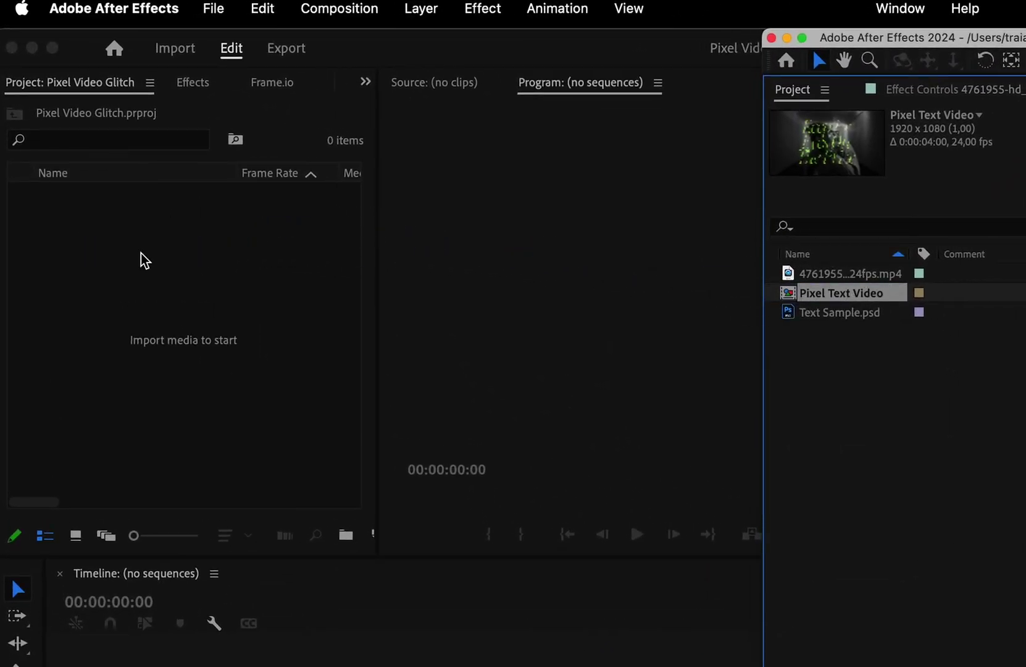
left_click(173, 247)
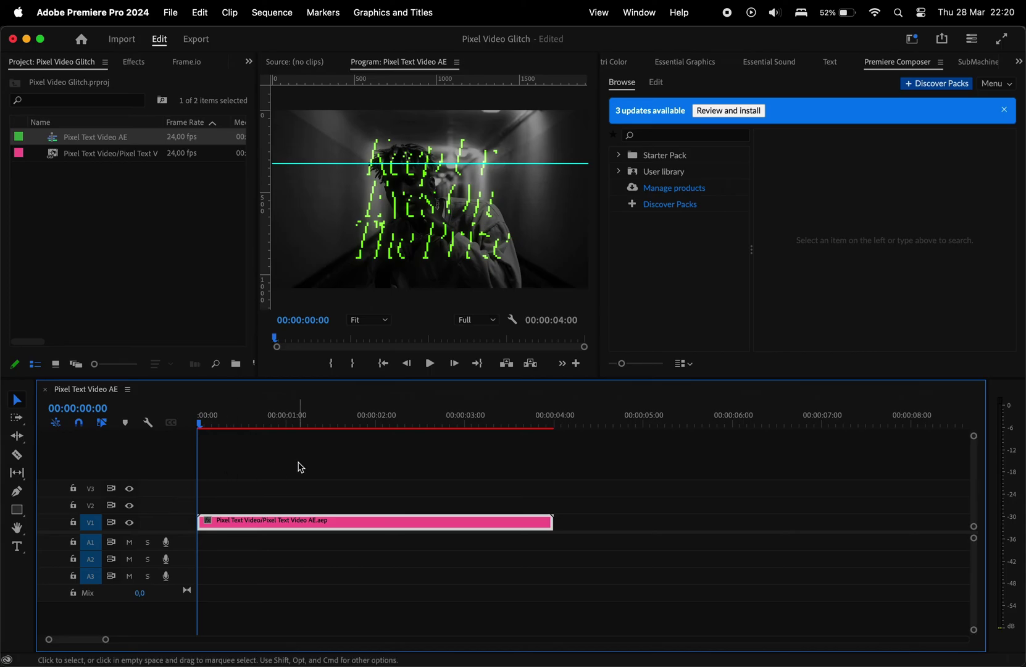
key("space")
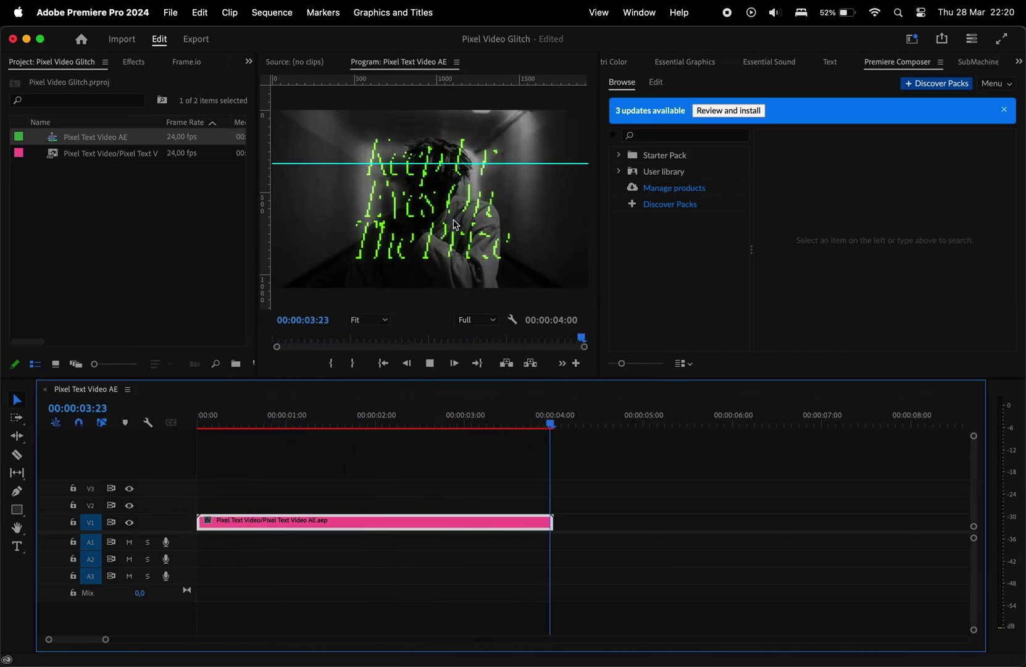
- Add the Digital Glitch transition from Premiere Composer's Starter Pack at the start of the sequence
left_click(619, 155)
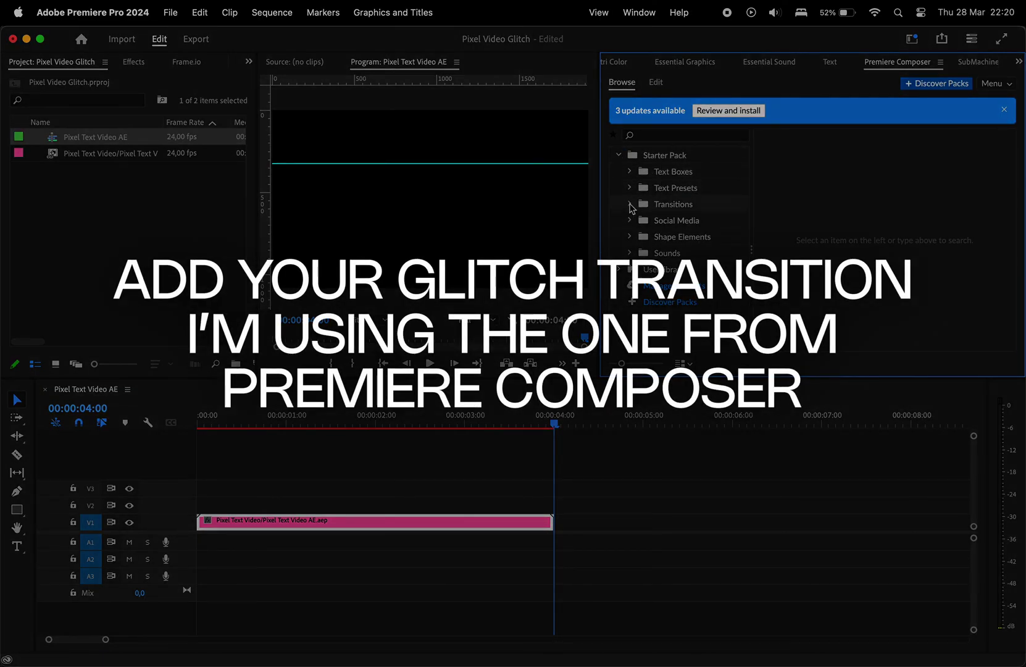
left_click(630, 204)
left_click(673, 269)
left_click_drag(673, 269, 243, 421)
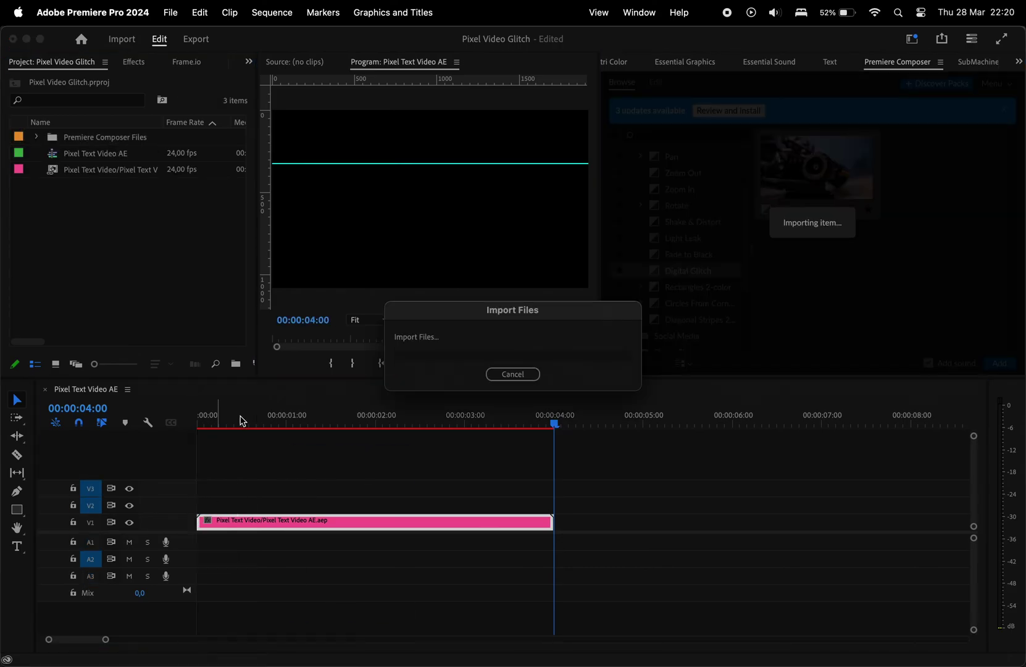
left_click(251, 426)
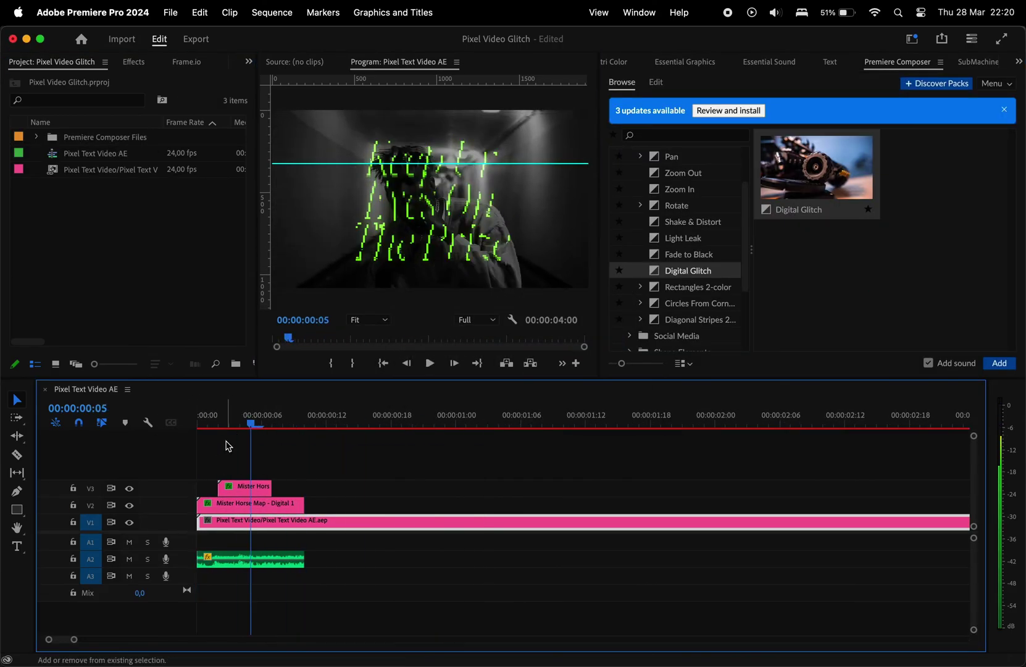
- Switch to After Effects and trim the start of both Text Sample.psd layers to 0:00:00:04
key("super+Tab")
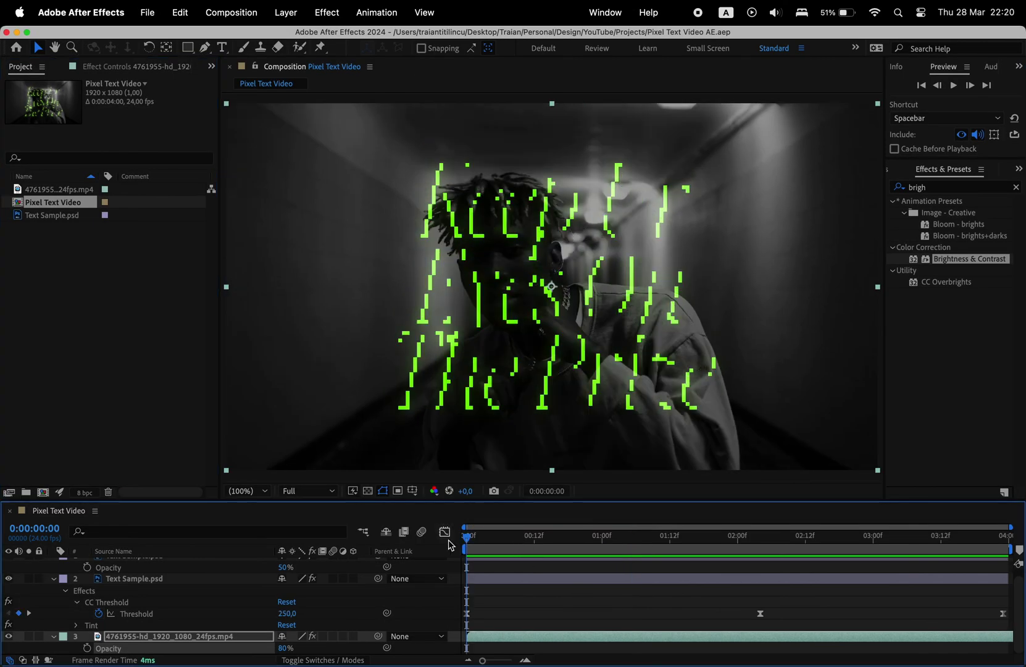
left_click(168, 579)
left_click(970, 86)
- Move the first Threshold keyframe to 0:00:00:04 and place the playhead at 0:00:03:20
left_click(970, 86)
left_click(970, 85)
left_click(970, 86)
left_click(486, 579)
key("alt+[")
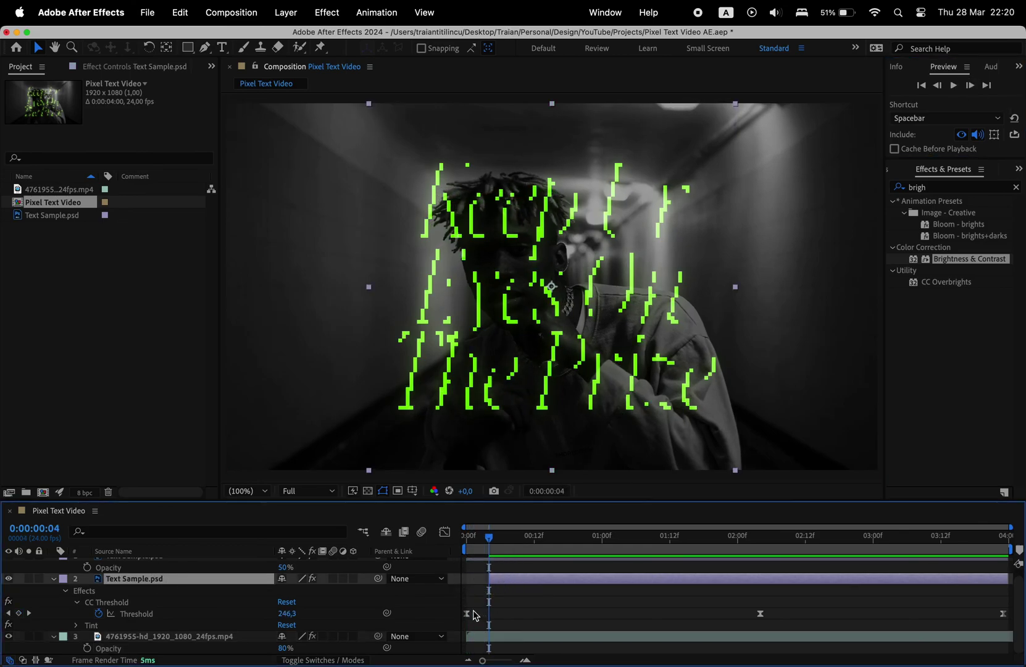
scroll(475, 616, "up", 1)
left_click_drag(468, 563, 490, 563)
left_click_drag(466, 621, 489, 621)
left_click(1008, 537)
left_click(970, 86)
left_click(937, 85)
left_click(937, 86)
left_click(938, 86)
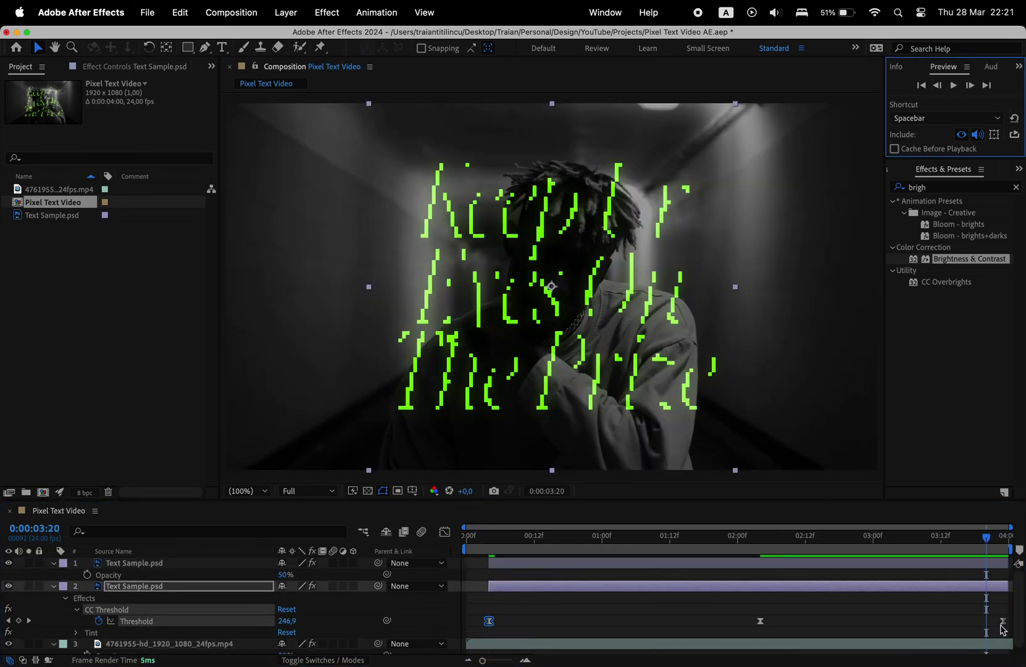
- Switch to Premiere Pro and play the sequence from the start to check the text against the glitch transition
key("super+Tab")
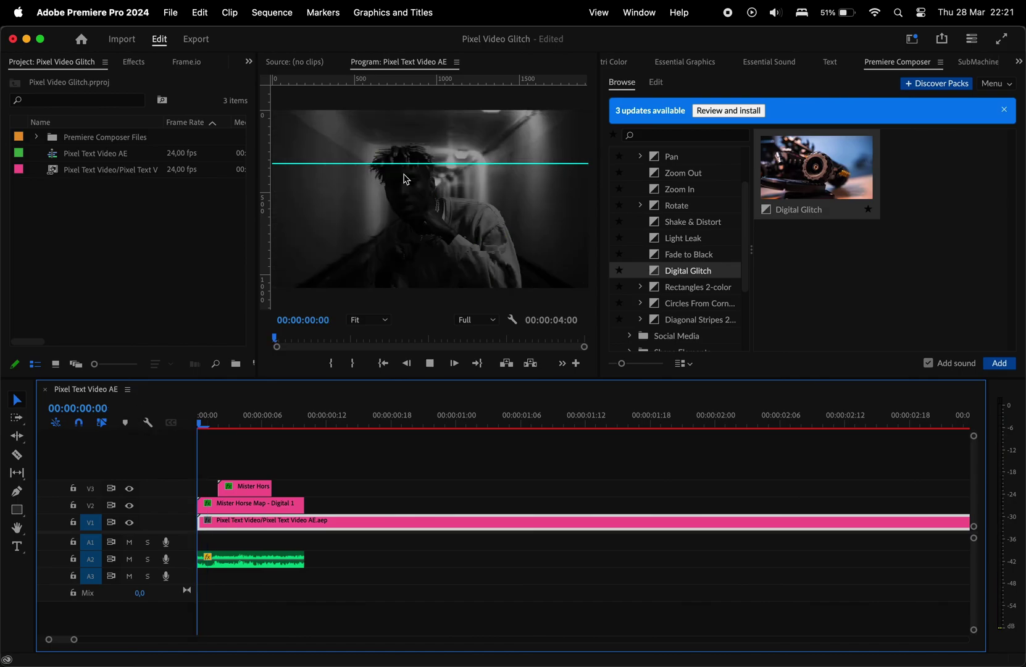
key("space")
key("grave")
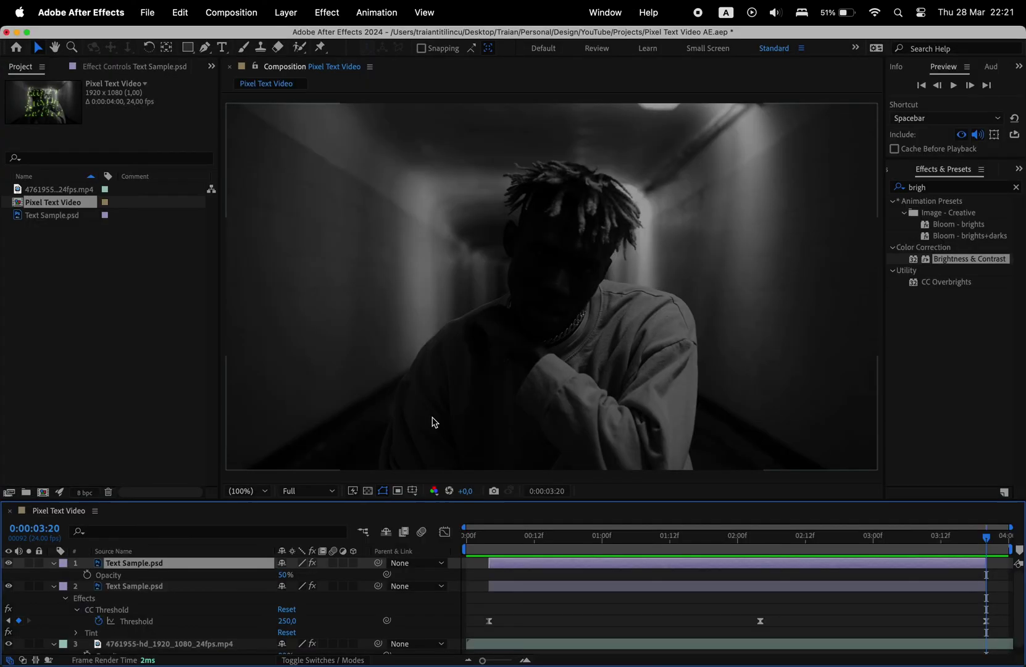
- Find the Venetian Blinds effect, apply it to the mp4 footage layer, and set its Direction to 90°
type("veneti")
left_click_drag(895, 196, 118, 638)
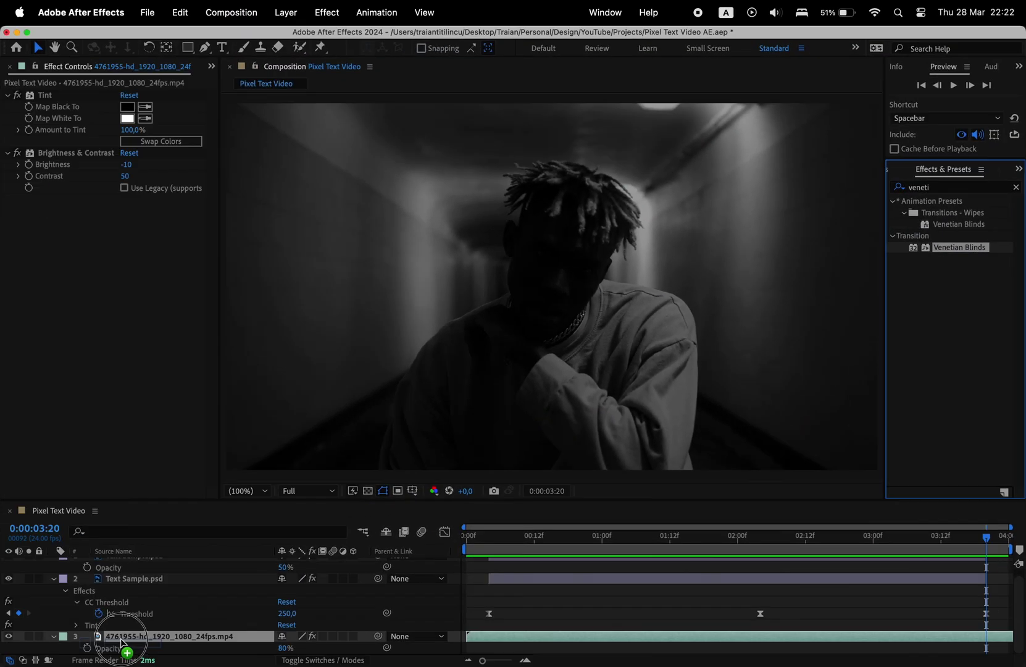
left_click_drag(143, 246, 148, 241)
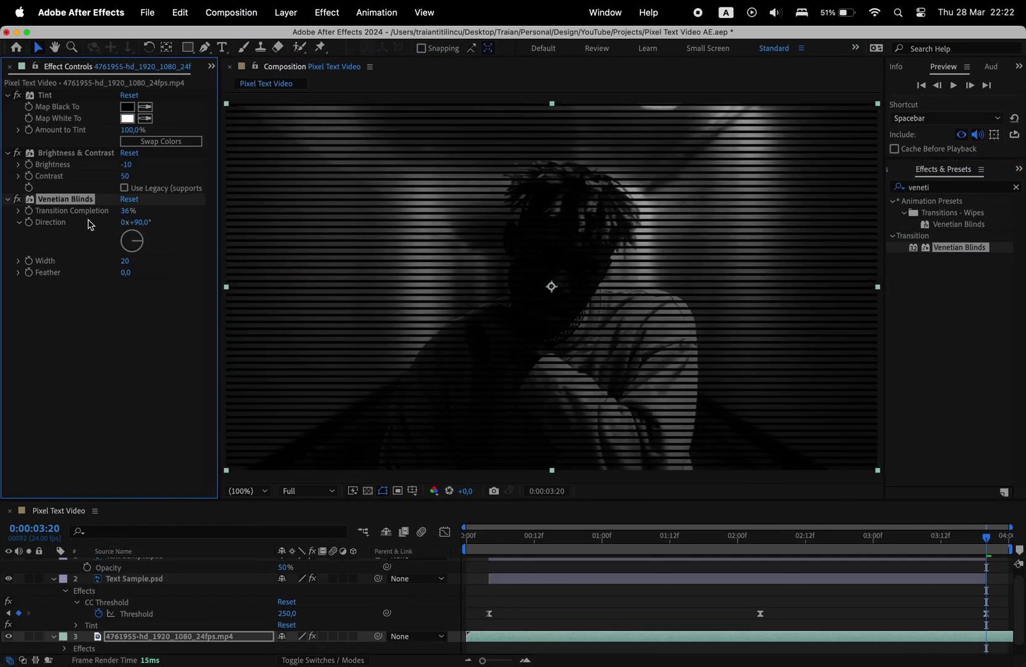